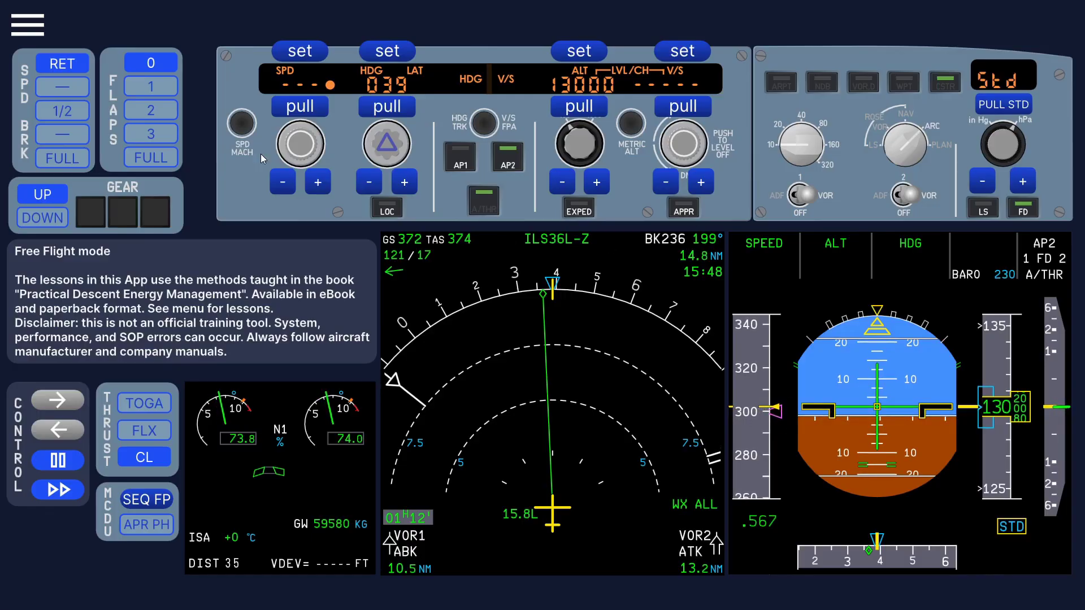
Select the speed target, adjust it, enter 215 on the keypad, then return speed to managed
{"action": "left_click", "coordinate": [302, 108]}
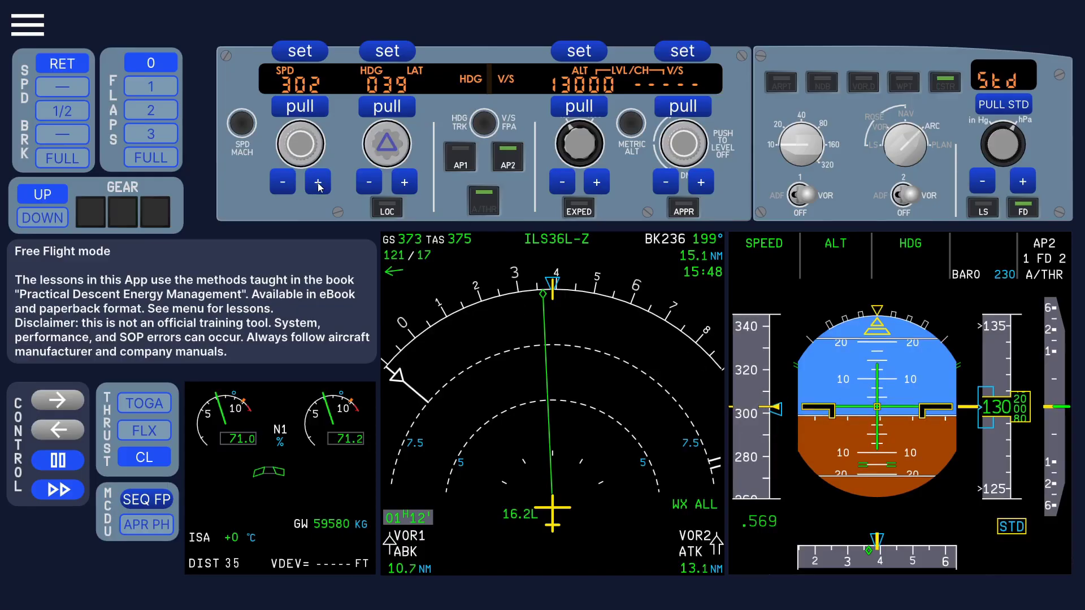
{"action": "left_click", "coordinate": [318, 184]}
{"action": "left_click", "coordinate": [284, 183]}
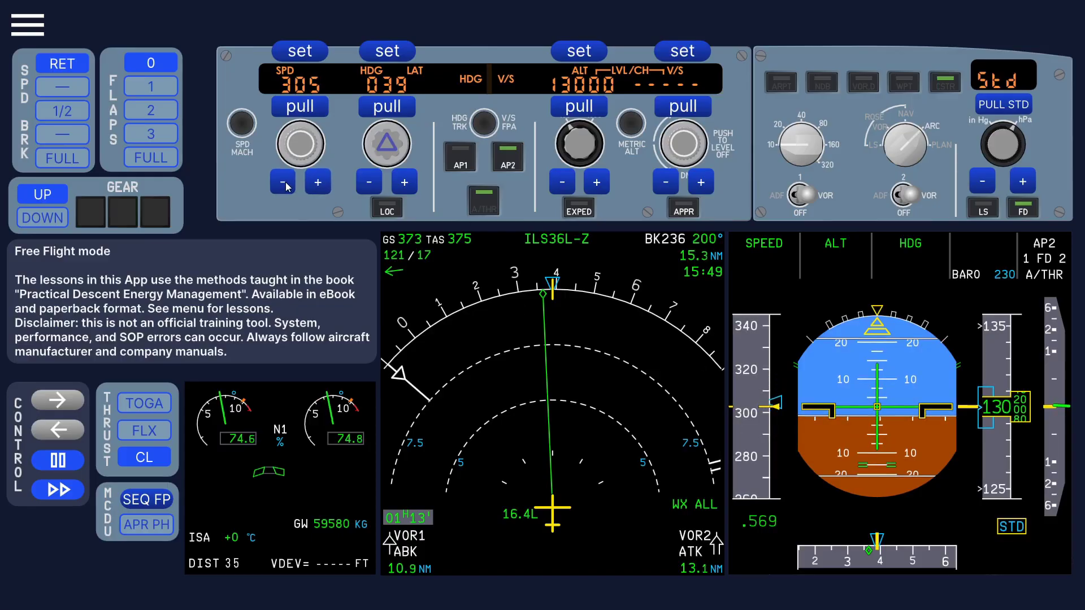
{"action": "left_click", "coordinate": [284, 184]}
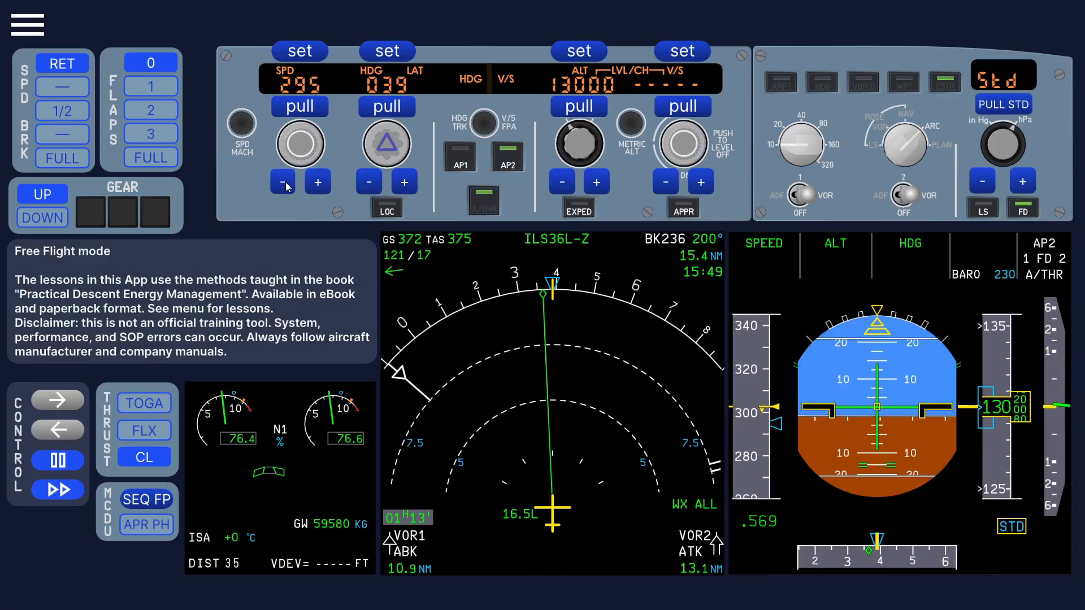
{"action": "left_click", "coordinate": [306, 54]}
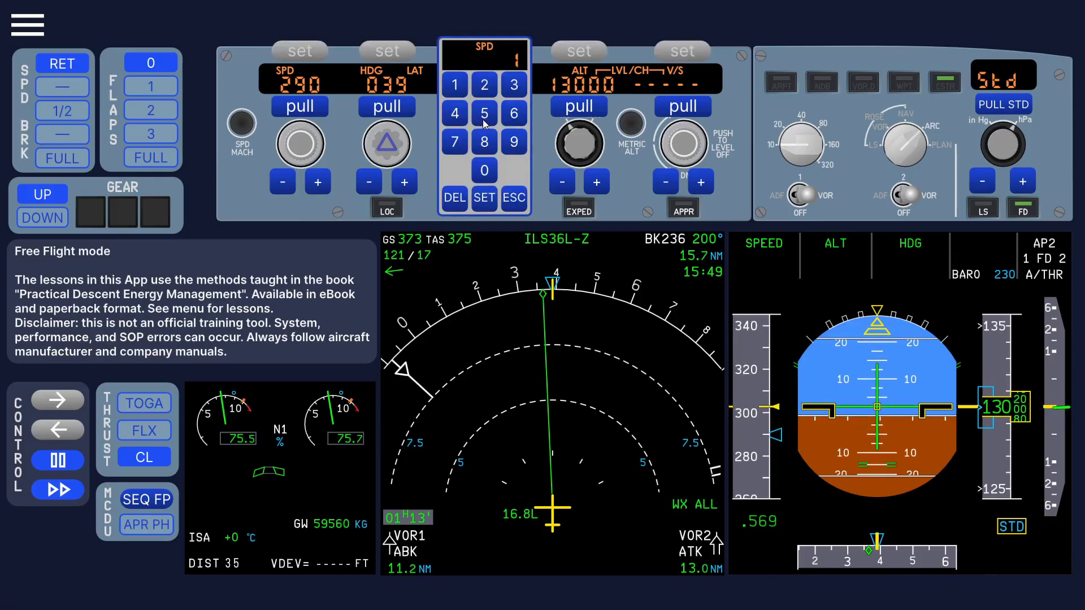
{"action": "left_click", "coordinate": [454, 198]}
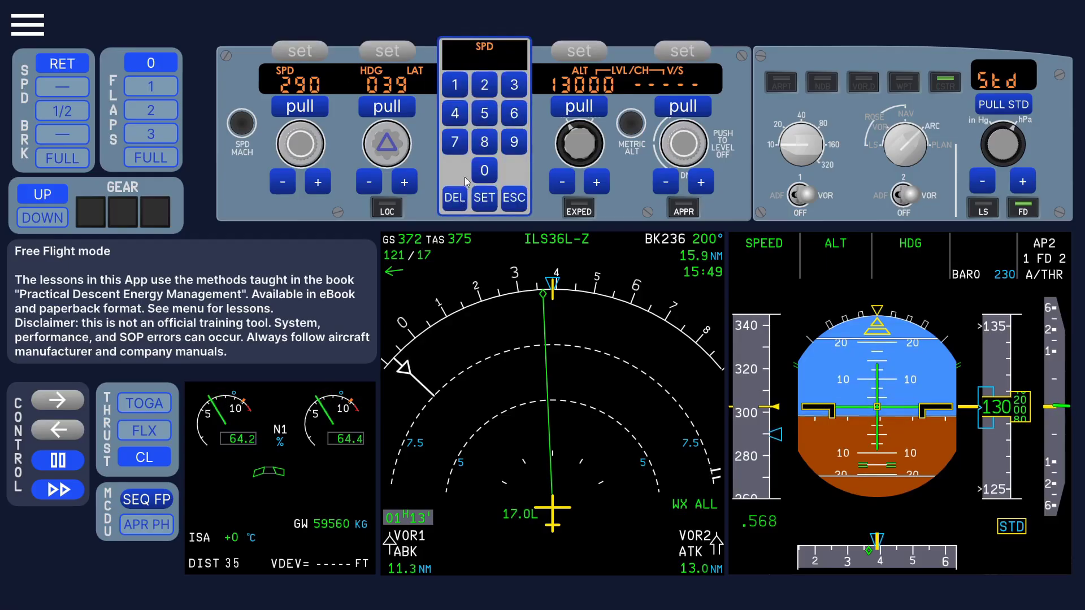
{"action": "left_click", "coordinate": [485, 84]}
{"action": "left_click", "coordinate": [455, 85]}
{"action": "left_click", "coordinate": [485, 113]}
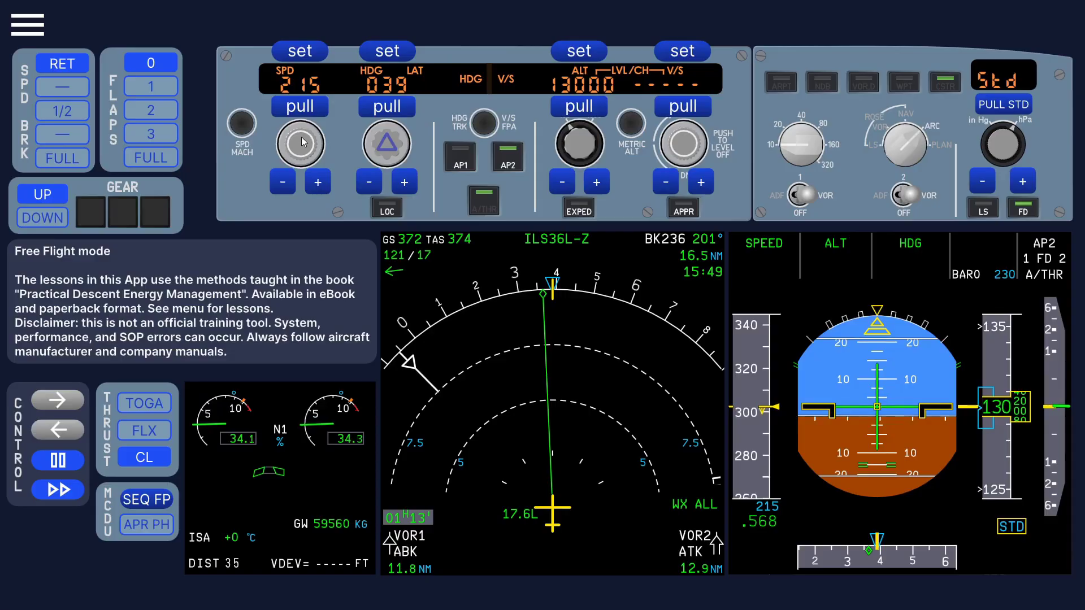
{"action": "left_click", "coordinate": [300, 144]}
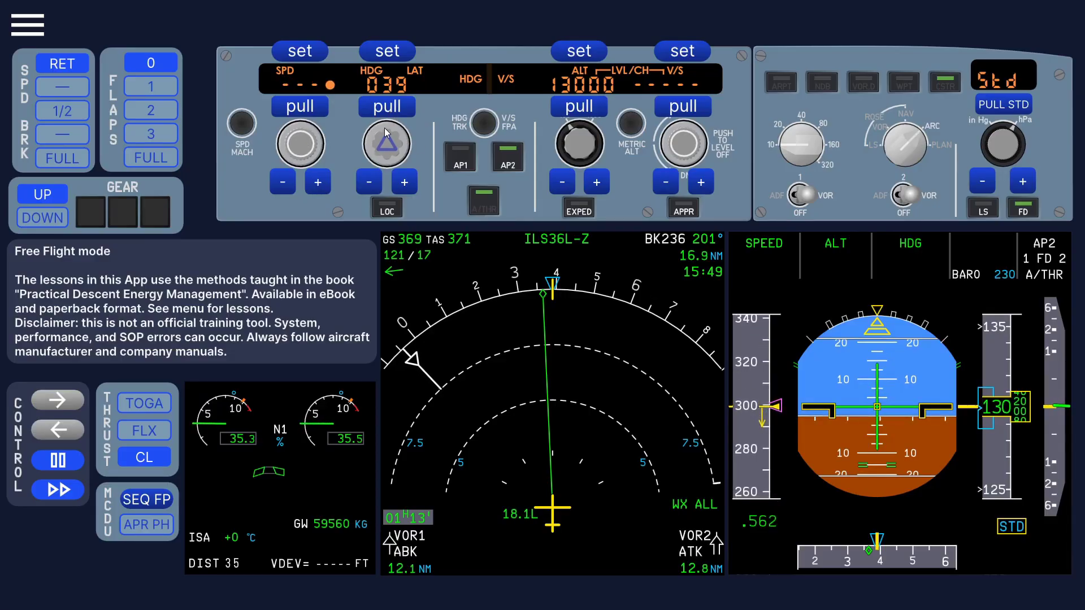
Set heading 025, engage managed NAV, reselect heading 036 and raise the altitude target toward 15000
{"action": "left_click", "coordinate": [371, 182]}
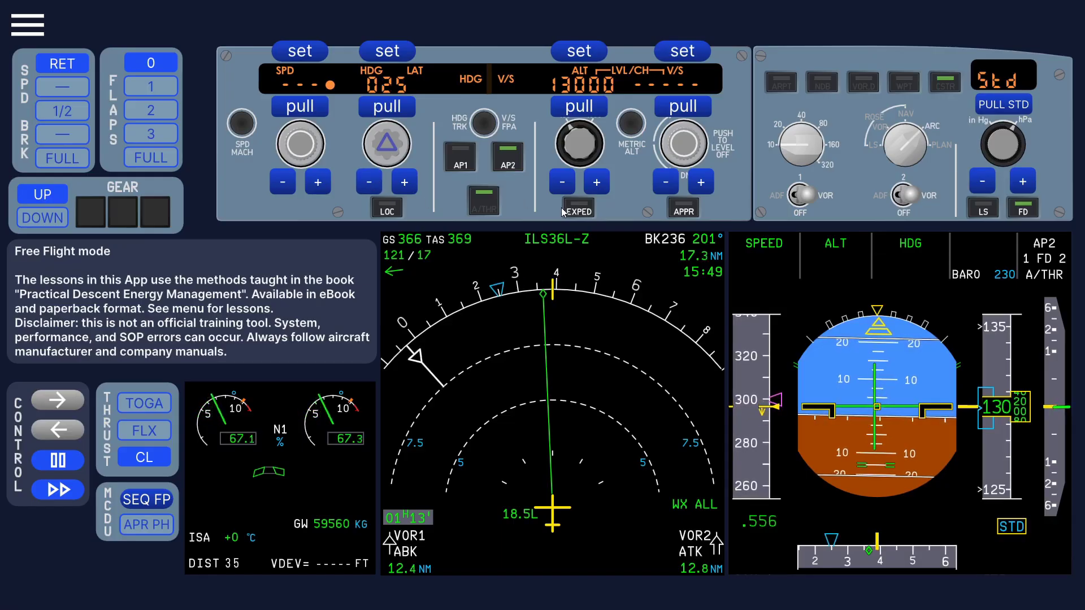
{"action": "left_click", "coordinate": [388, 142]}
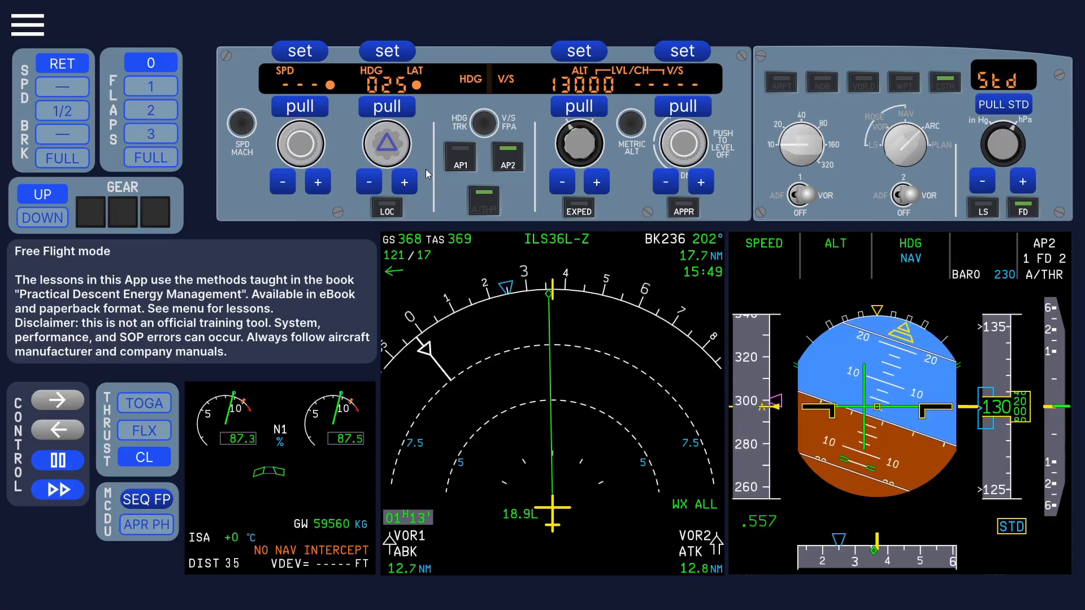
{"action": "left_click", "coordinate": [396, 107]}
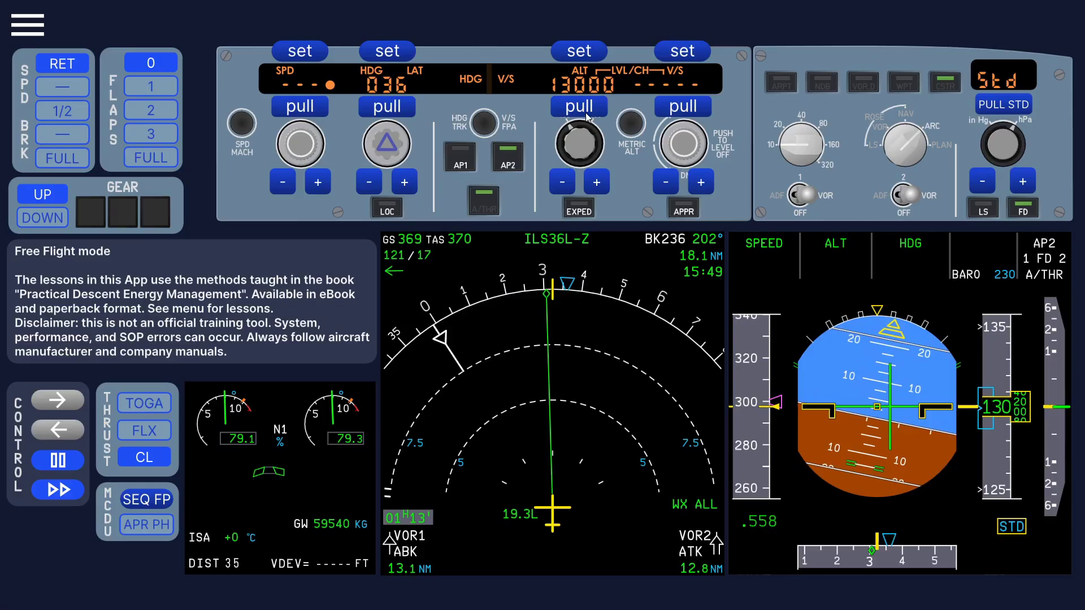
{"action": "left_click", "coordinate": [593, 183]}
Open-climb toward 15000 ft, engage V/S at +1500 ft/min, then level off at 0 ft/min
{"action": "left_click", "coordinate": [596, 184]}
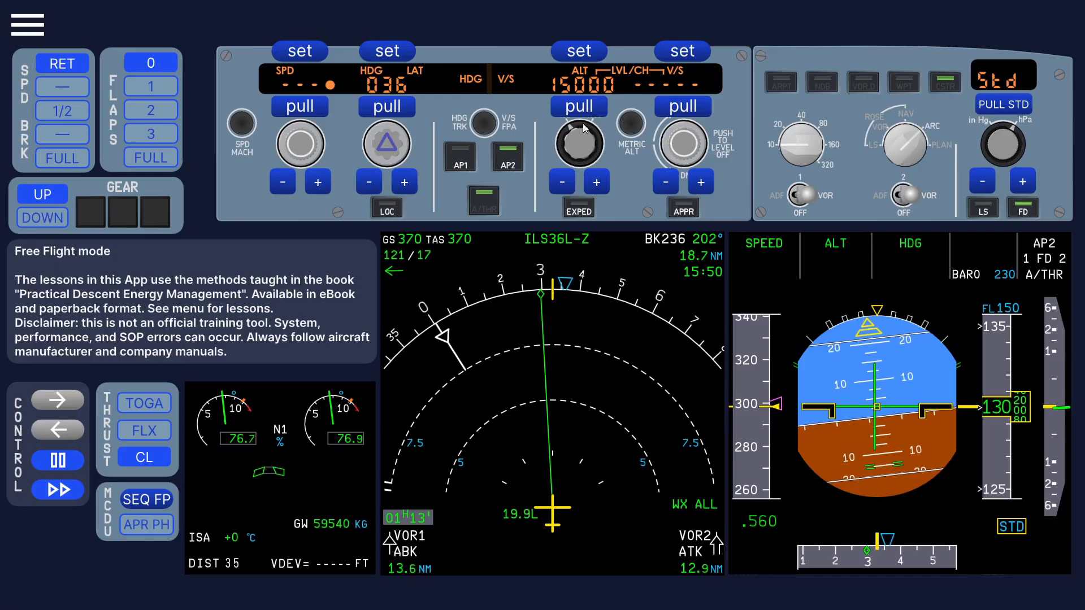
{"action": "left_click", "coordinate": [598, 150]}
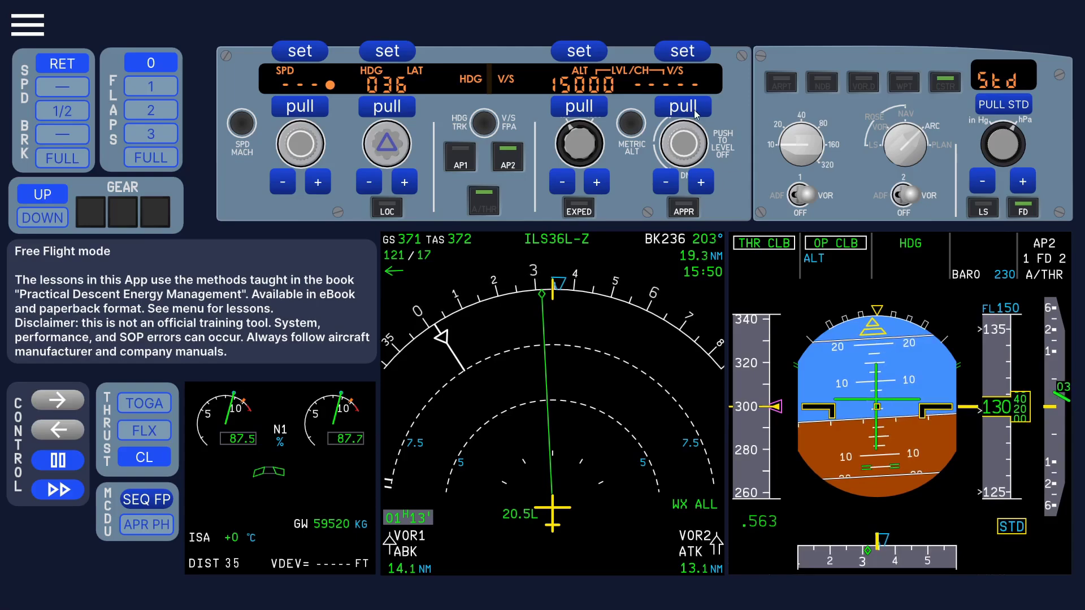
{"action": "left_click", "coordinate": [700, 182]}
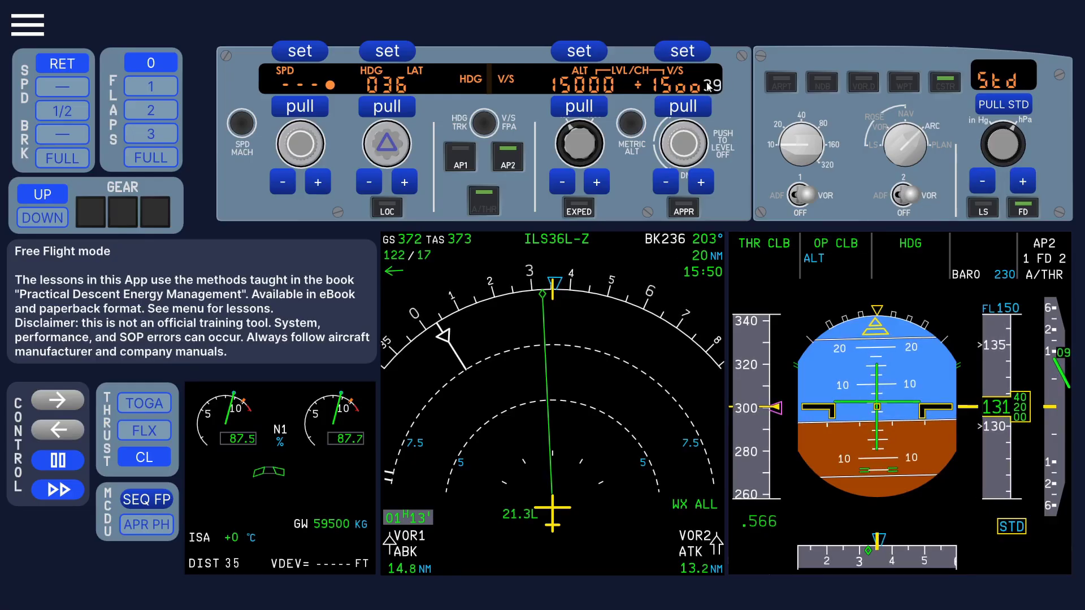
{"action": "left_click", "coordinate": [694, 112]}
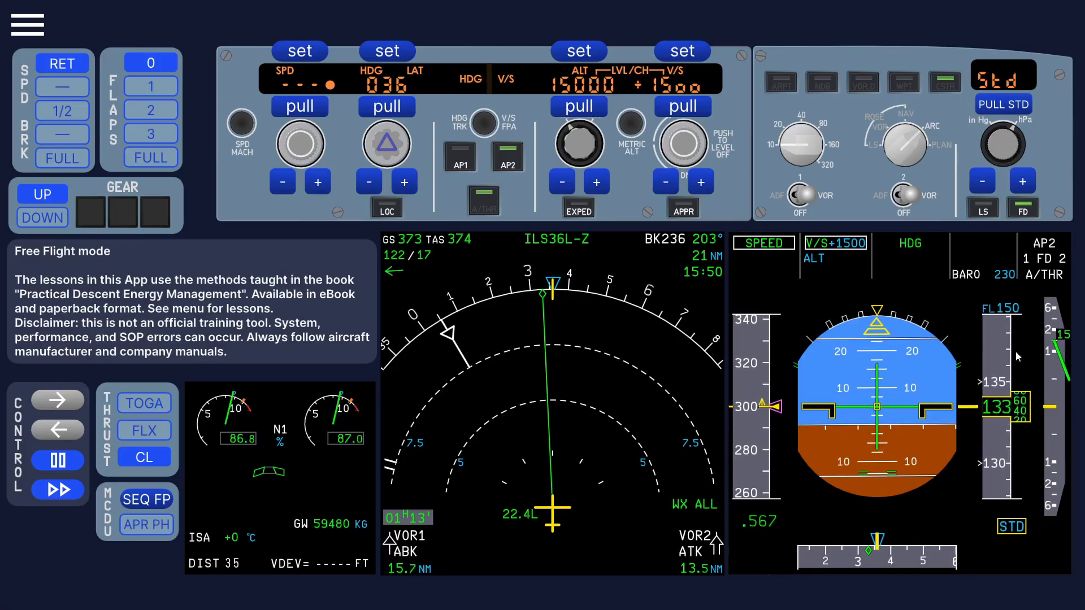
{"action": "left_click", "coordinate": [683, 143]}
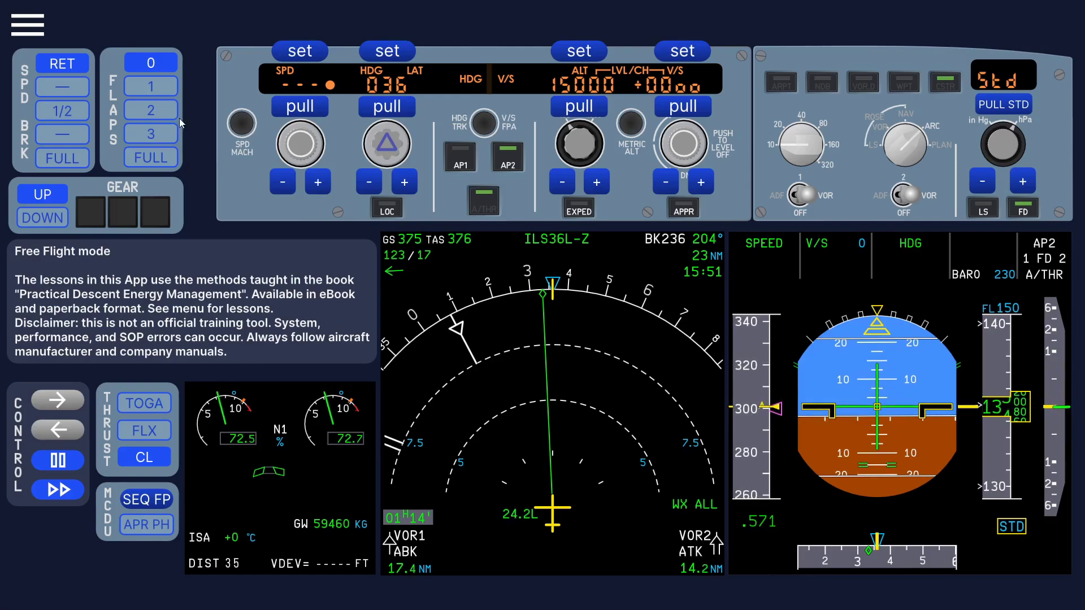
Start the Flight Control Unit 1 lesson from the Lessons menu and advance it to step 4 of 60
{"action": "left_click", "coordinate": [34, 32]}
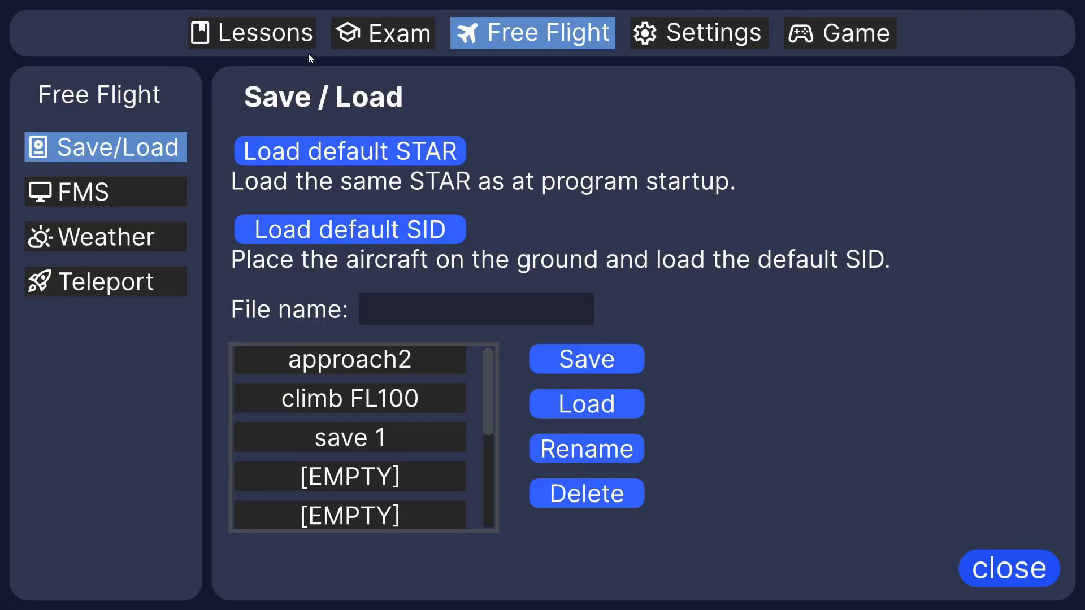
{"action": "left_click", "coordinate": [281, 43]}
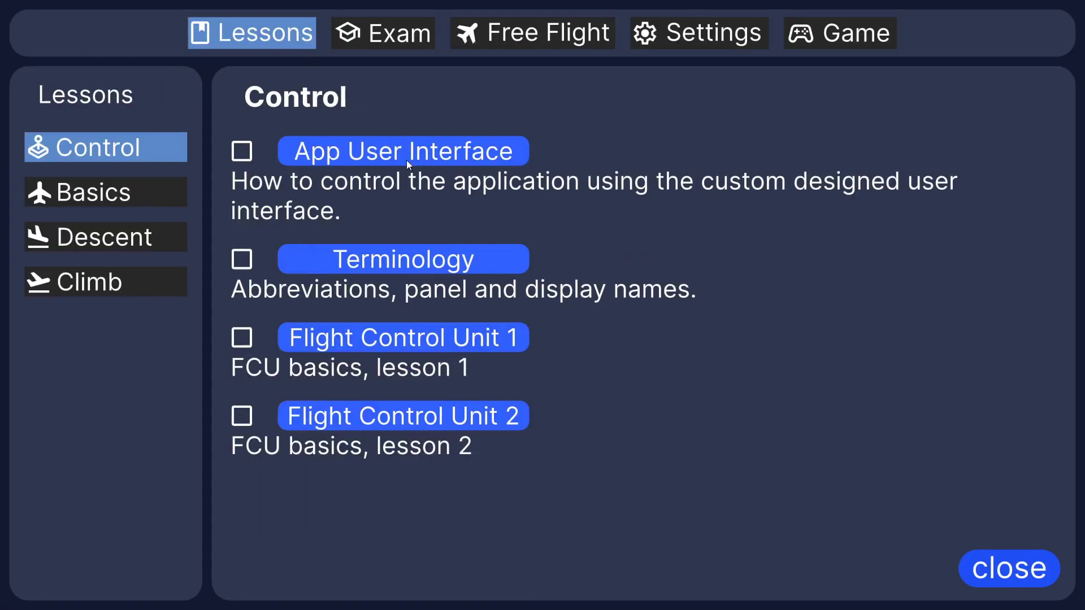
{"action": "left_click", "coordinate": [419, 338]}
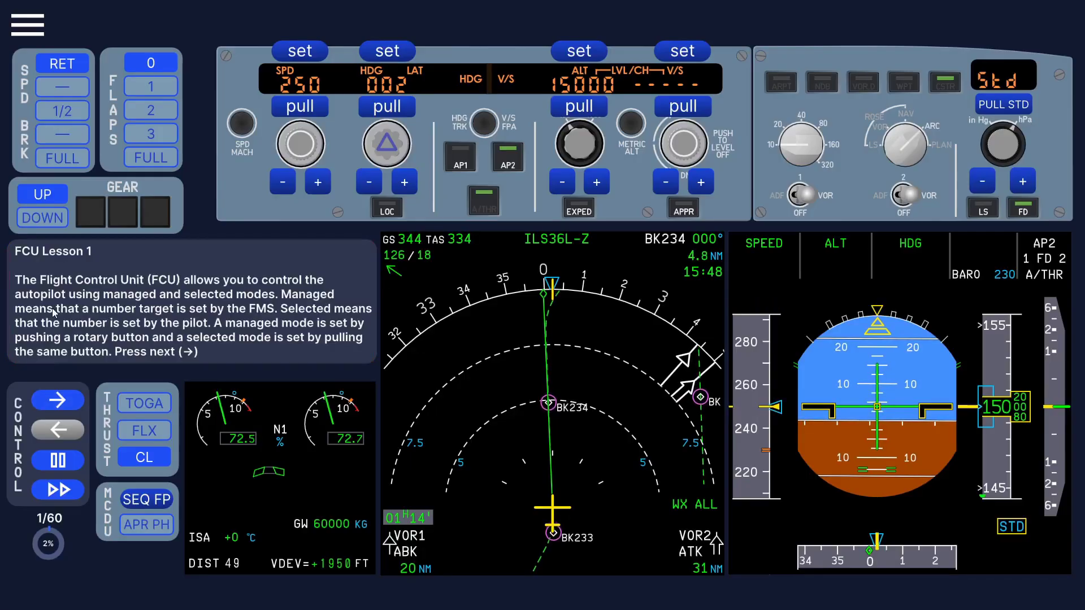
{"action": "left_click", "coordinate": [59, 401]}
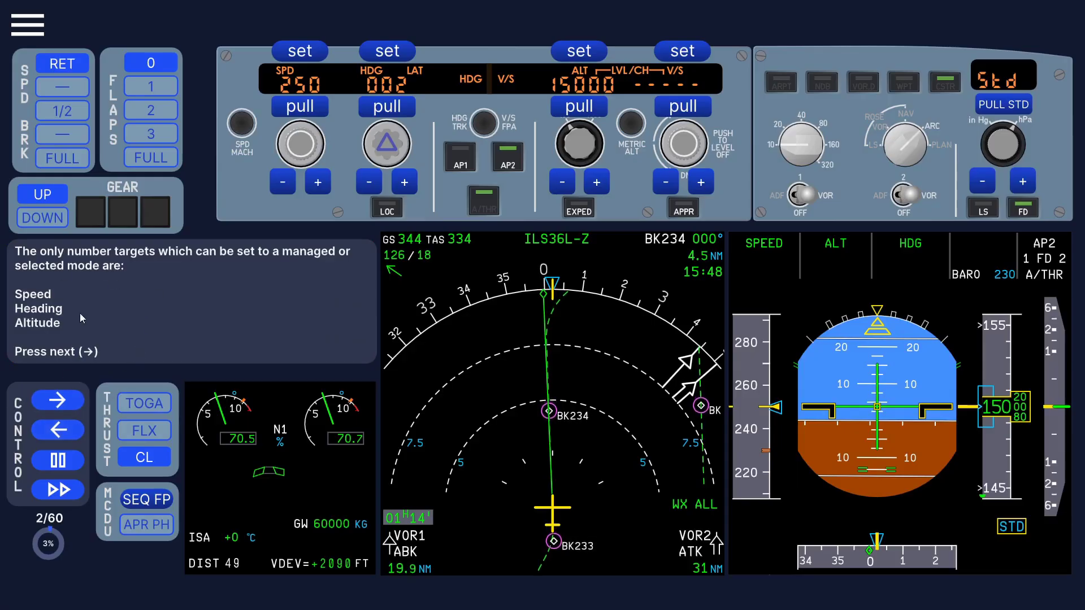
{"action": "left_click", "coordinate": [65, 404]}
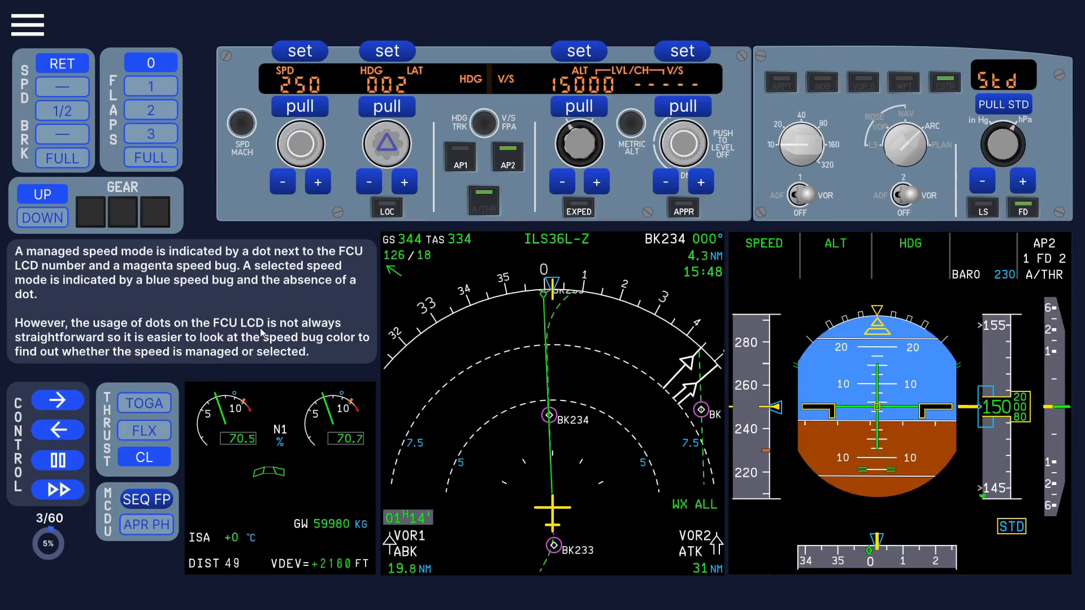
{"action": "left_click", "coordinate": [68, 402]}
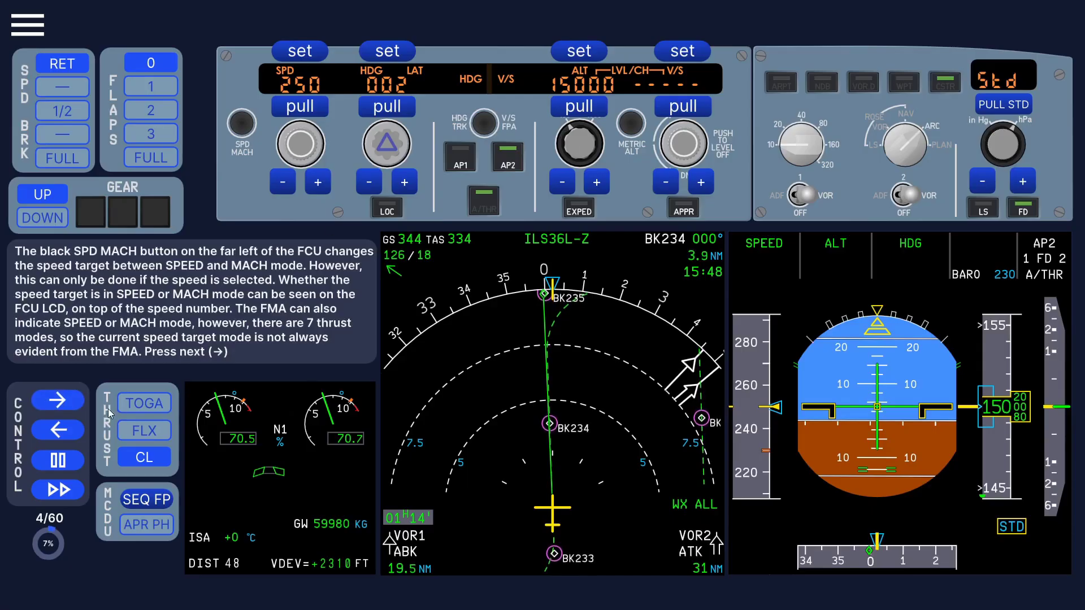
Advance the lesson to step 6 and switch the speed target to Mach 0.49
{"action": "left_click", "coordinate": [67, 402]}
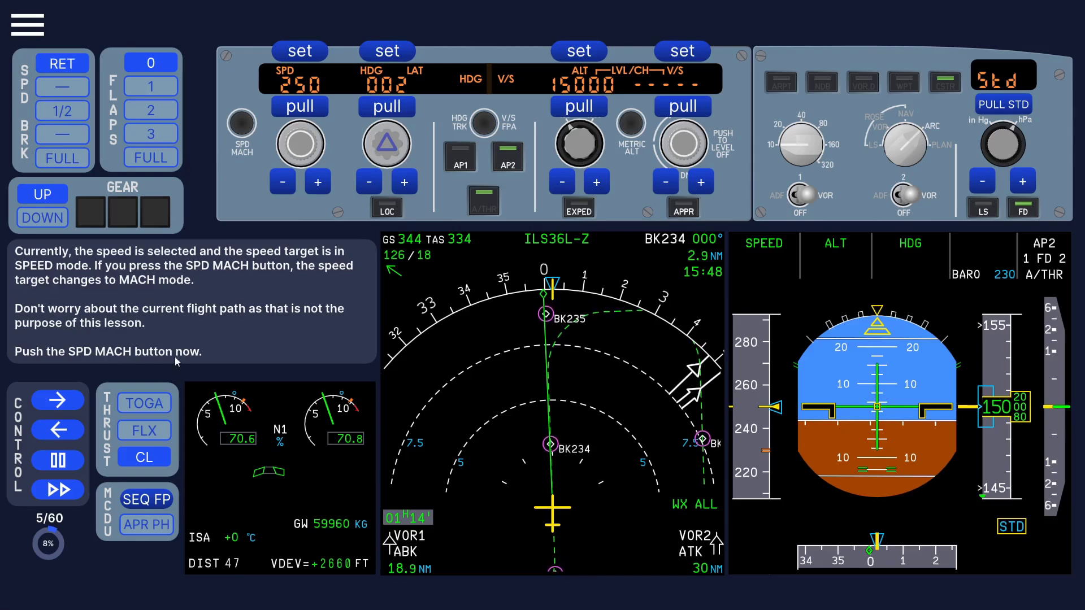
{"action": "left_click", "coordinate": [290, 191]}
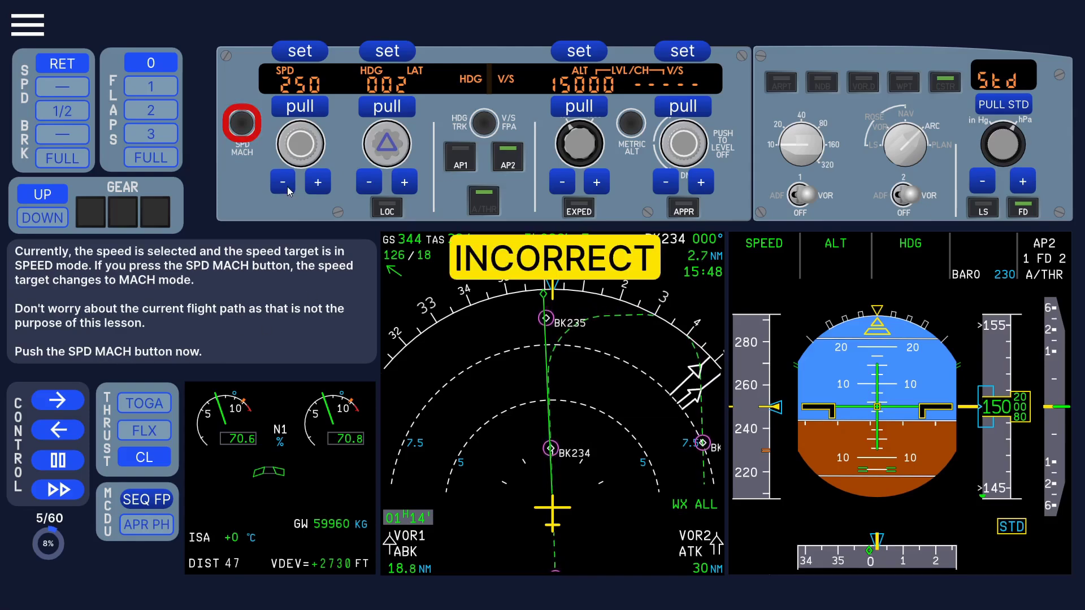
{"action": "left_click", "coordinate": [242, 123]}
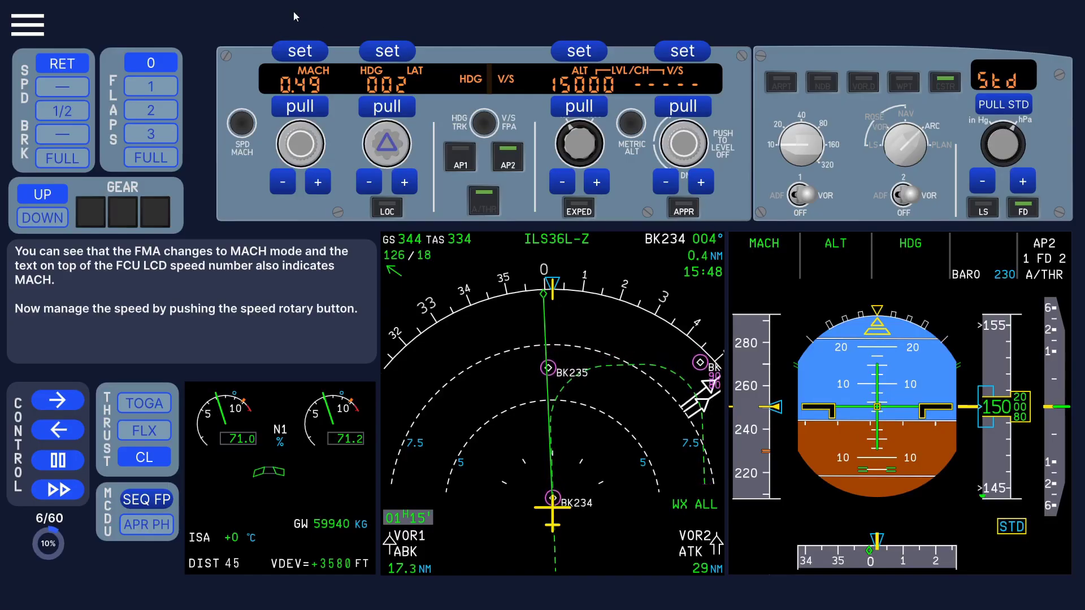
Load the default free-flight departure on runway 18R and start the FLX takeoff
{"action": "left_click", "coordinate": [33, 30]}
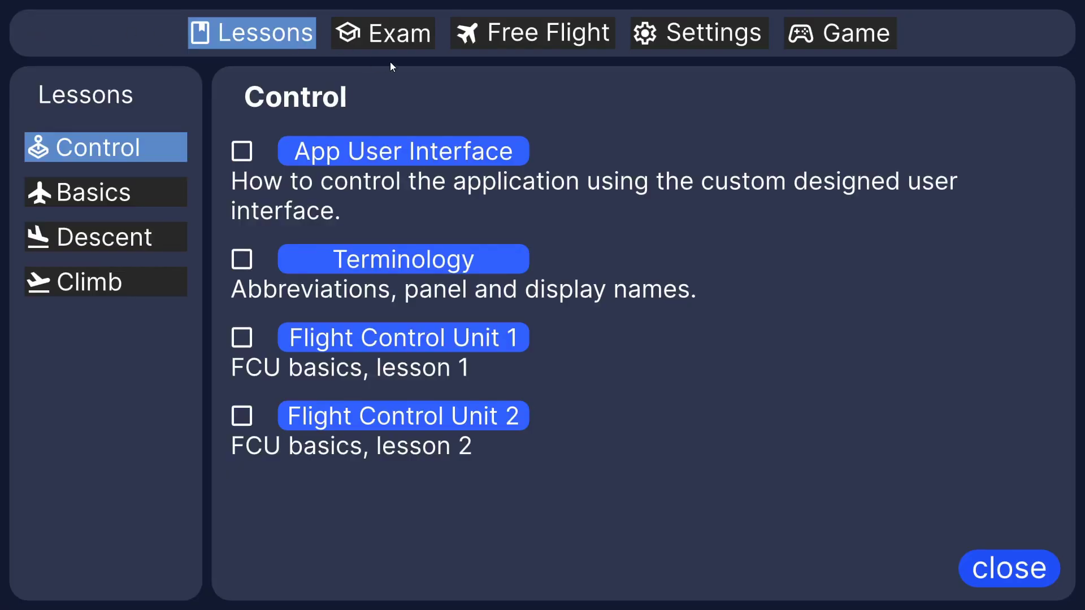
{"action": "left_click", "coordinate": [519, 45]}
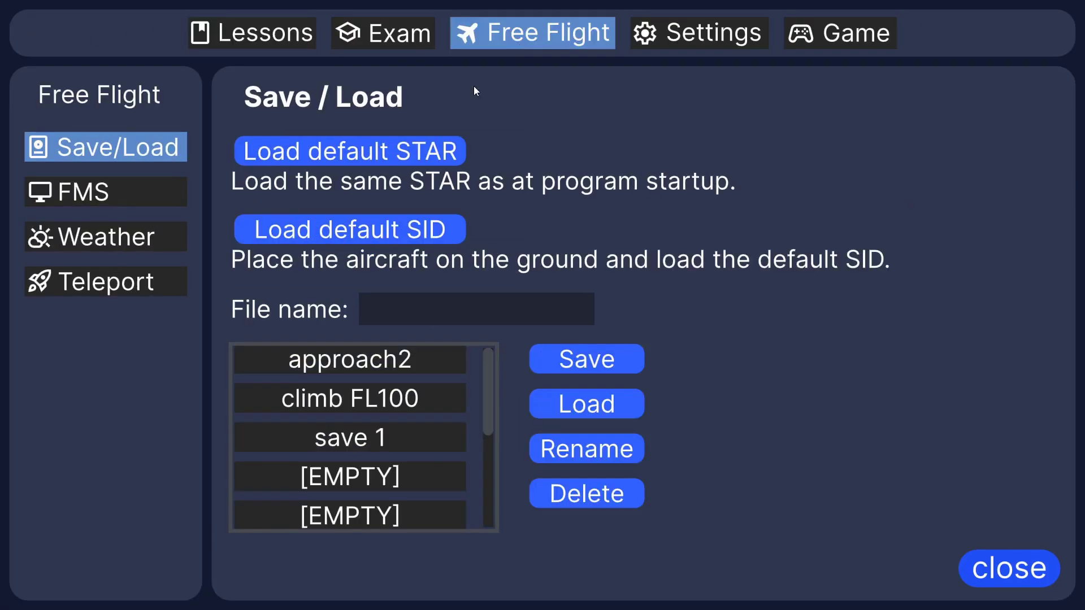
{"action": "left_click", "coordinate": [388, 233]}
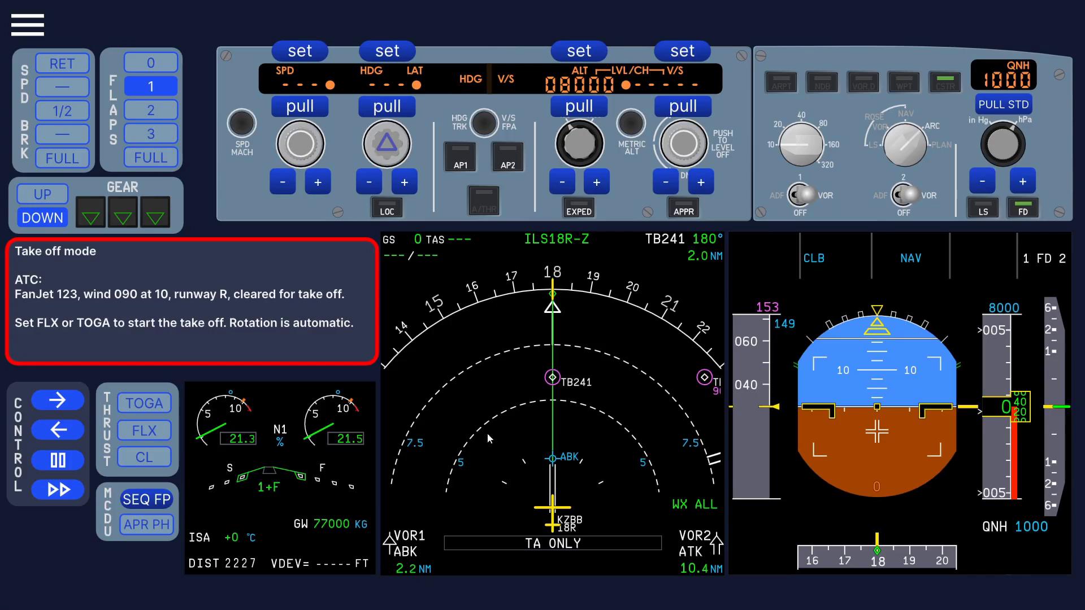
{"action": "left_click", "coordinate": [144, 430]}
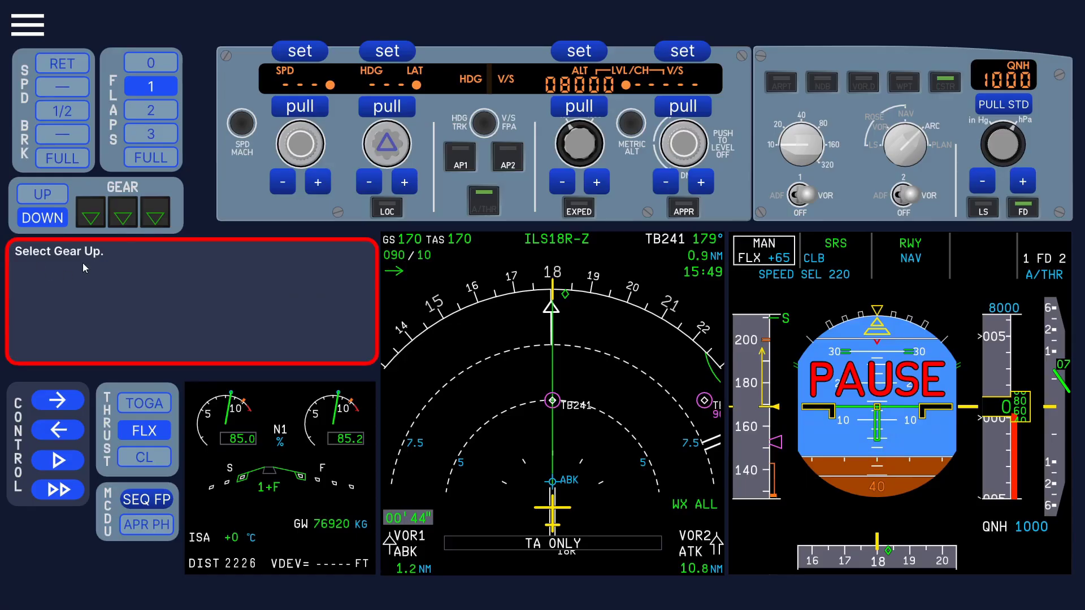
Retract the landing gear, set climb thrust and engage autopilot 2
{"action": "left_click", "coordinate": [43, 195]}
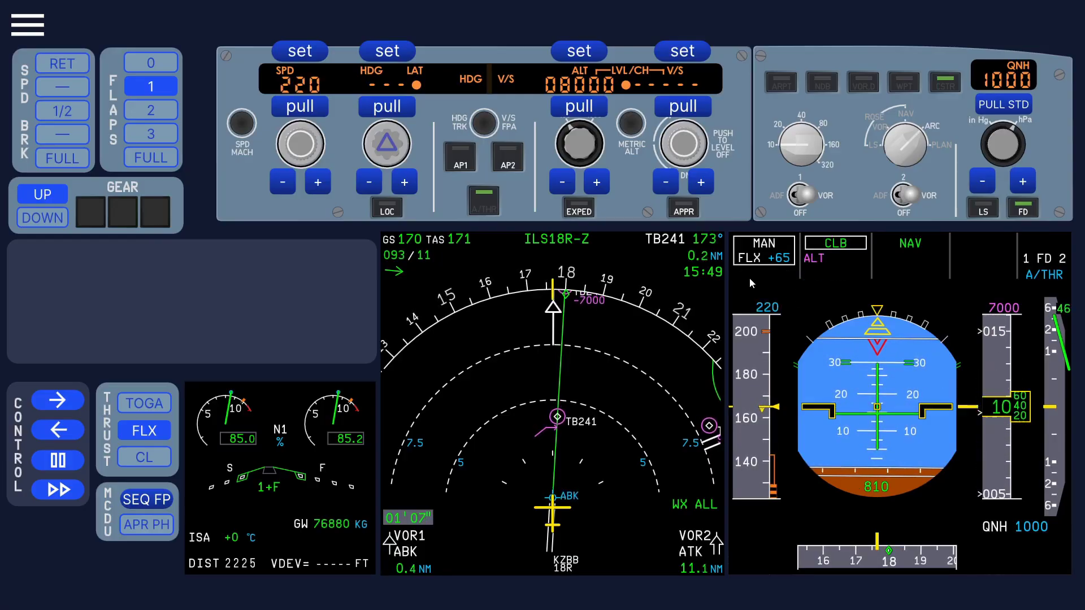
{"action": "left_click", "coordinate": [138, 458]}
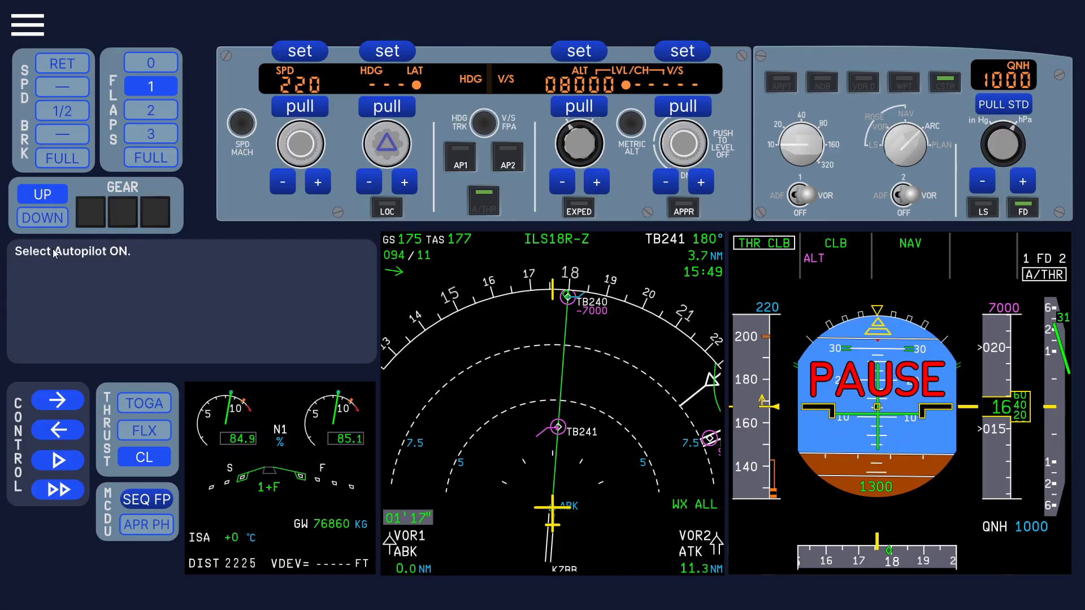
{"action": "left_click", "coordinate": [508, 153]}
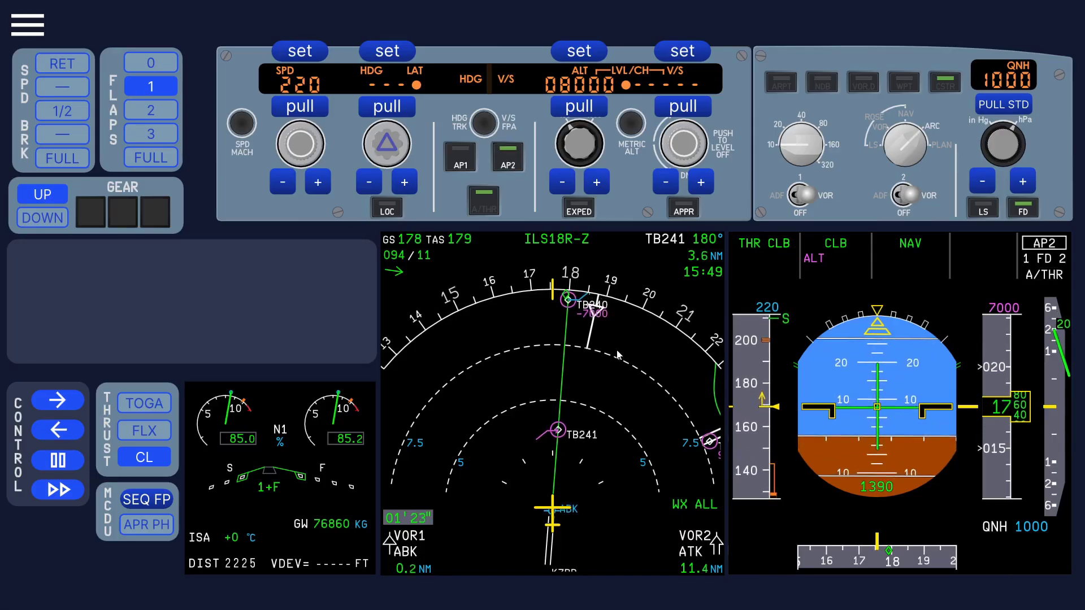
Browse the Lessons, Exam and Free Flight Save/Load pages, selecting the save 1 situation
{"action": "left_click", "coordinate": [38, 25]}
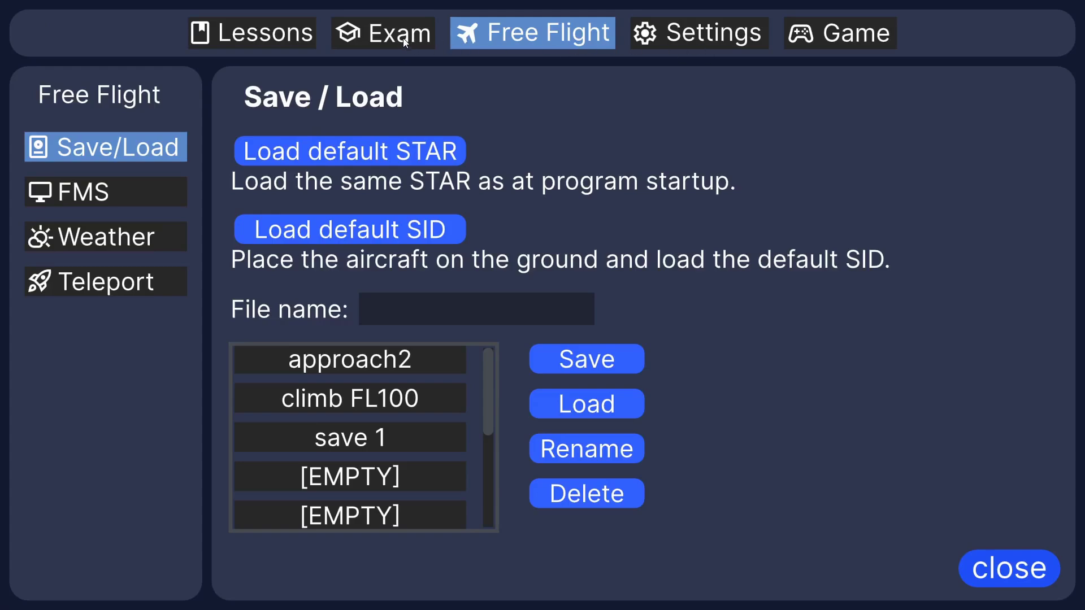
{"action": "left_click", "coordinate": [287, 32]}
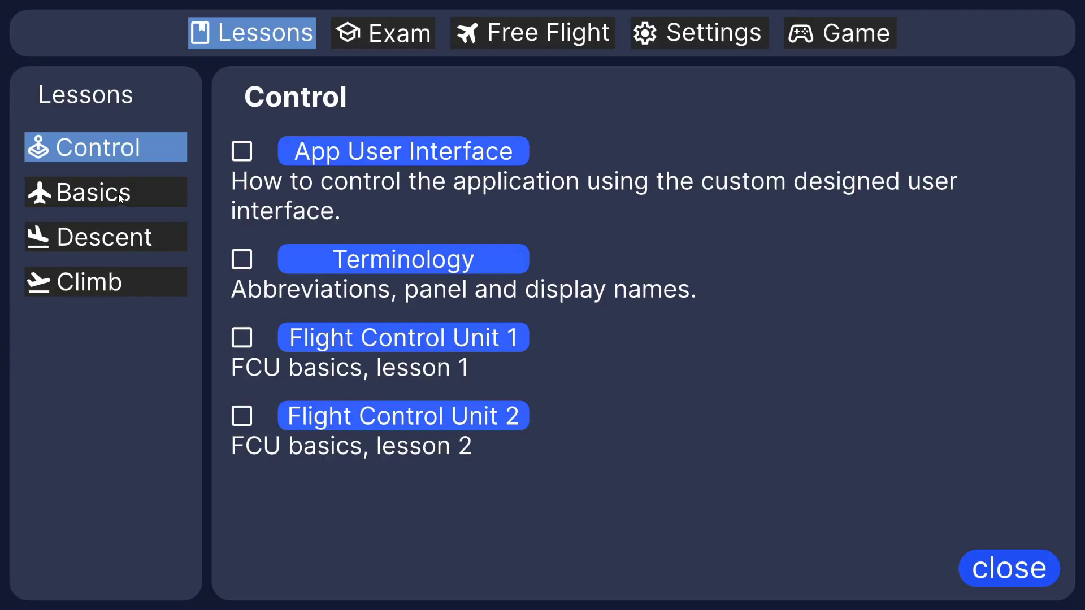
{"action": "left_click", "coordinate": [396, 35]}
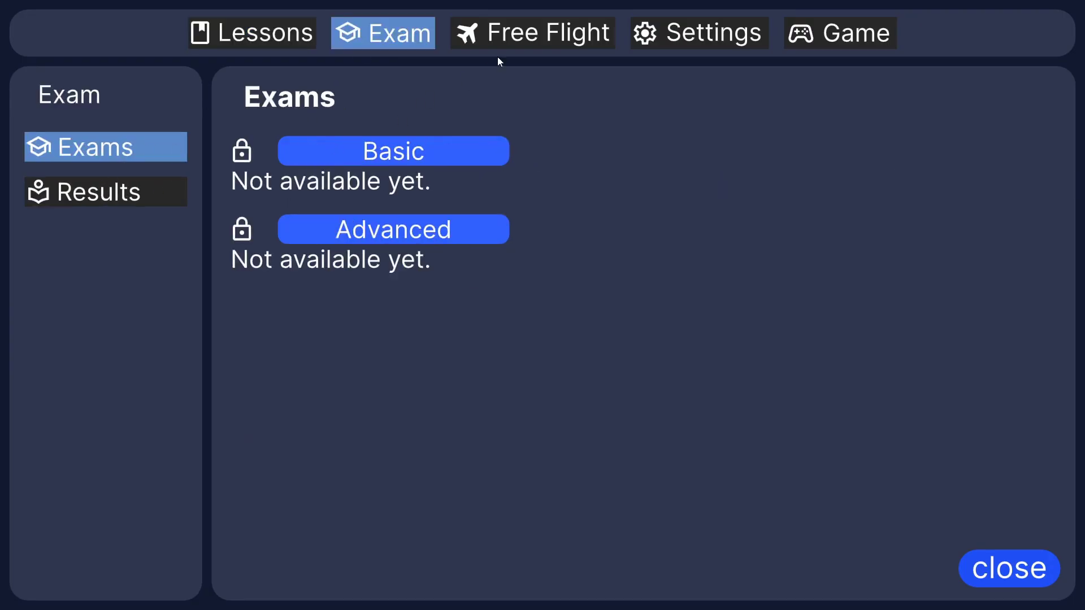
{"action": "left_click", "coordinate": [529, 32]}
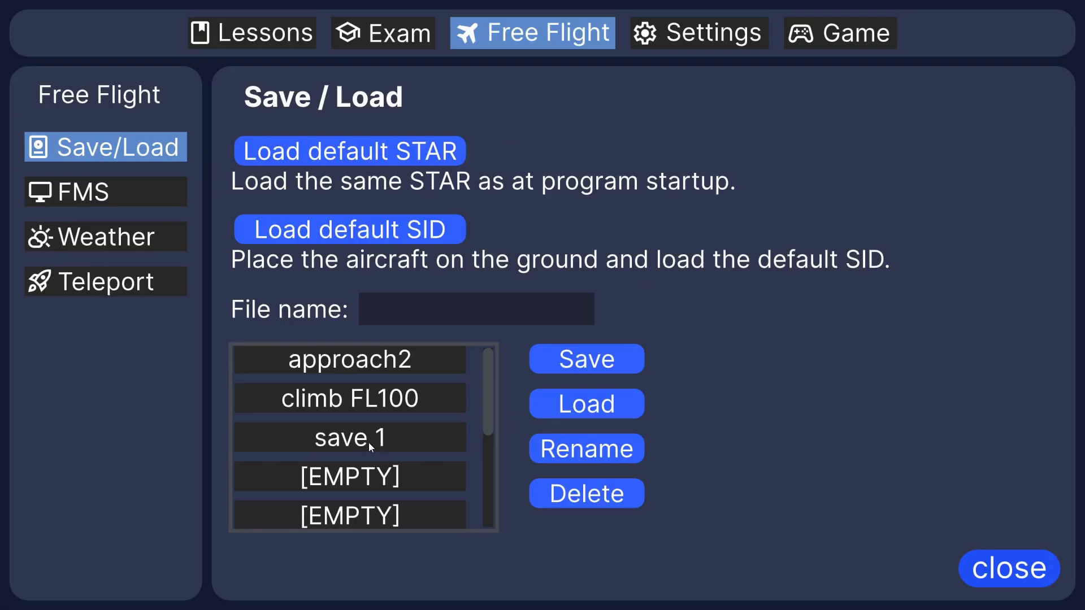
{"action": "left_click", "coordinate": [402, 443]}
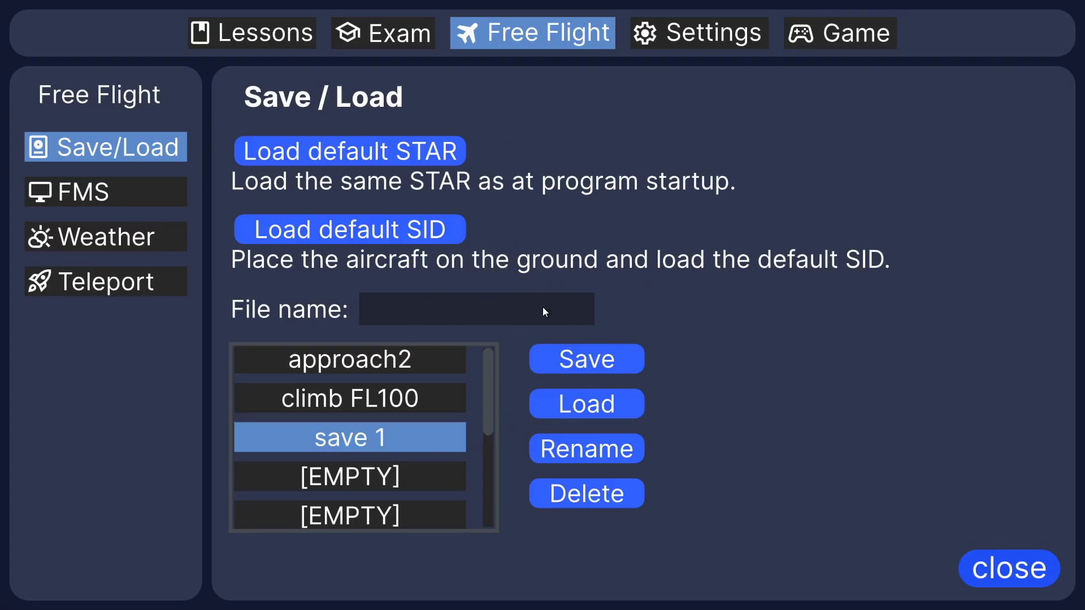
View the FMS settings, then return to Save/Load and select the approach2 situation
{"action": "left_click", "coordinate": [130, 193]}
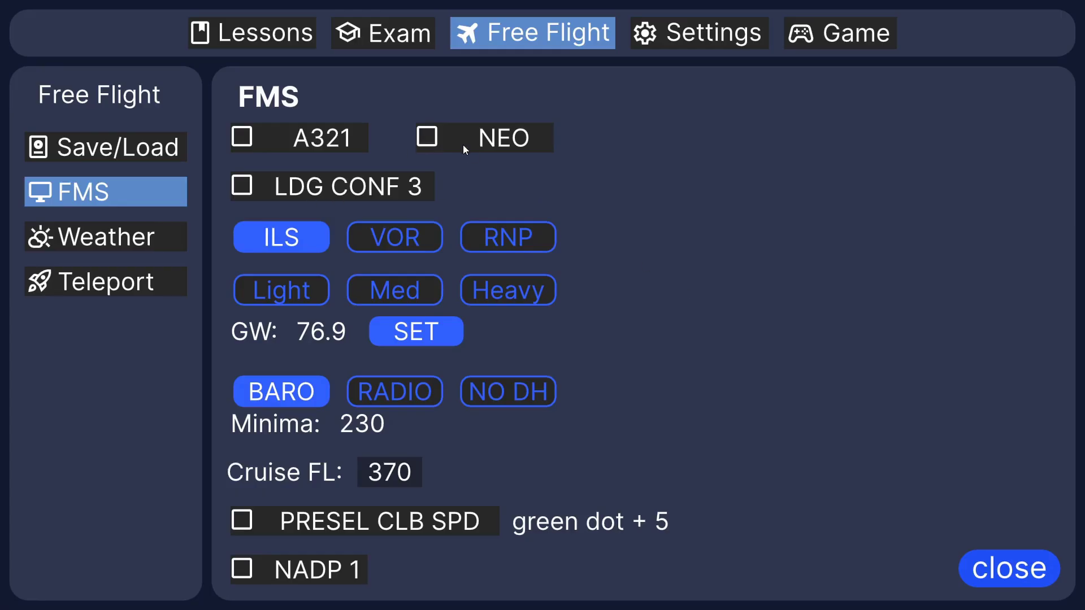
{"action": "left_click", "coordinate": [986, 574]}
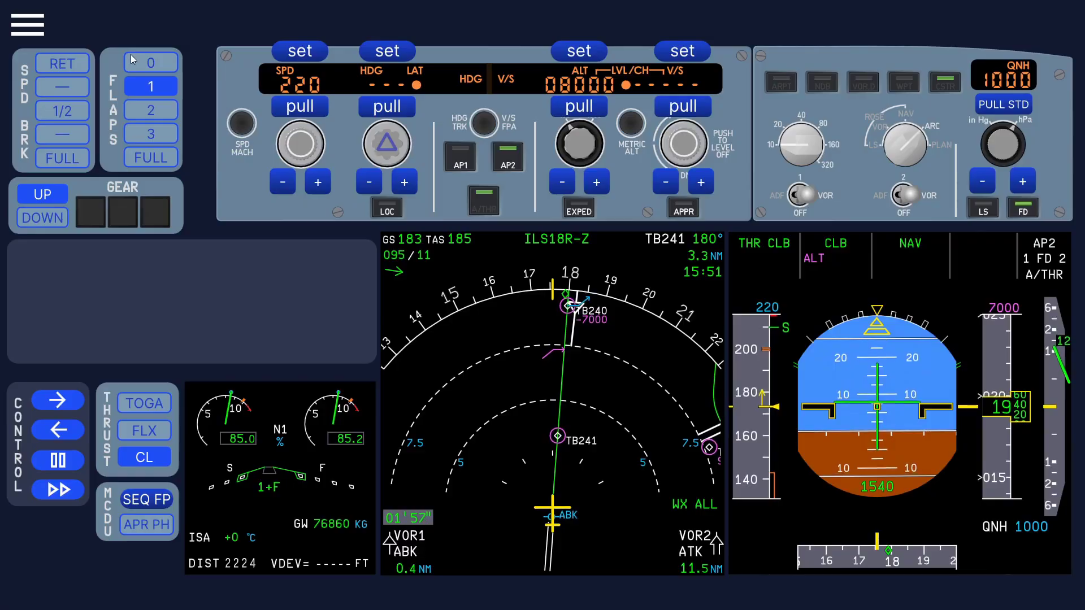
{"action": "left_click", "coordinate": [27, 24]}
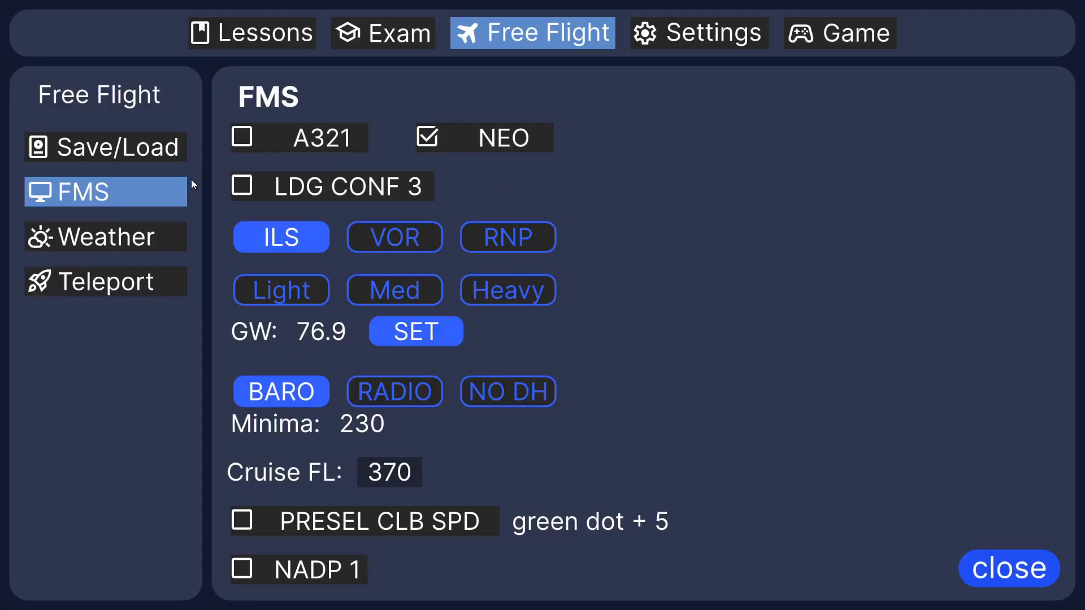
{"action": "left_click", "coordinate": [166, 154]}
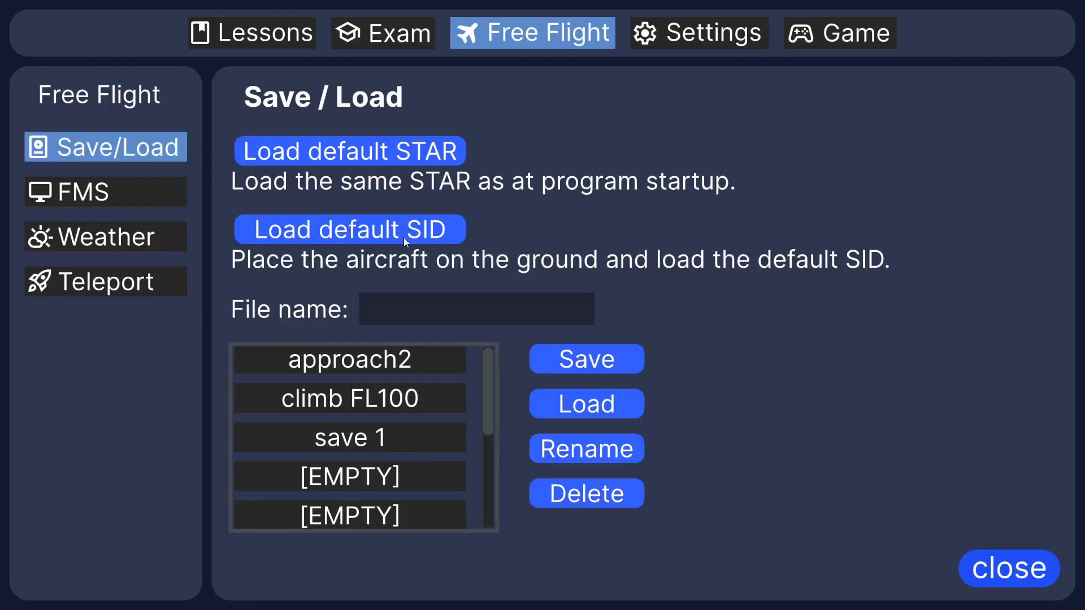
{"action": "left_click", "coordinate": [409, 360]}
Load the approach2 situation onto the ILS 36L approach
{"action": "left_click", "coordinate": [595, 407]}
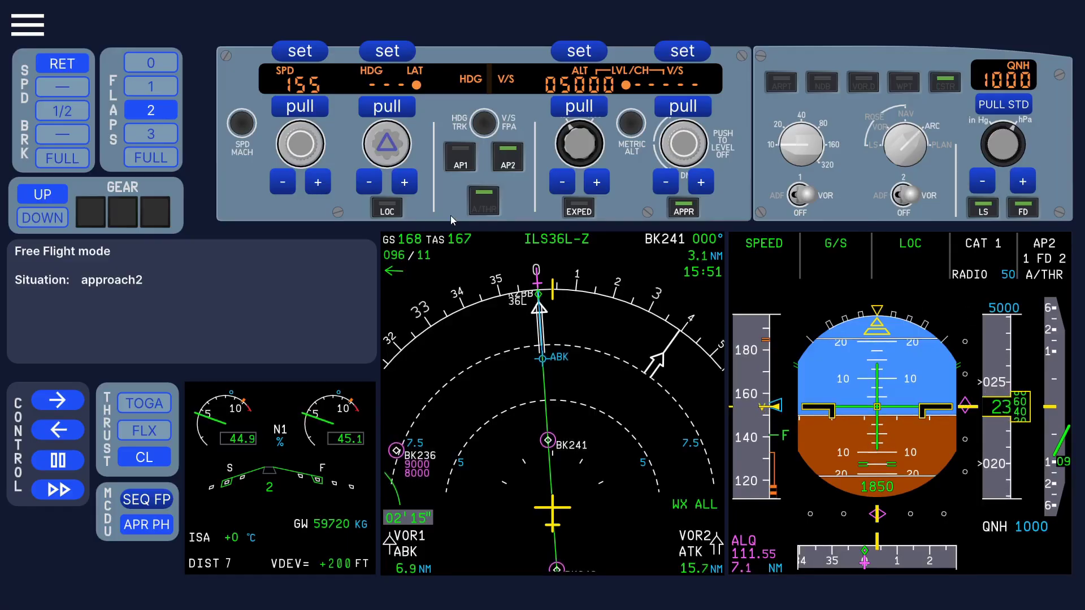
Switch the aircraft to the NEO variant in the FMS settings, then reopen the FMS page
{"action": "left_click", "coordinate": [11, 22]}
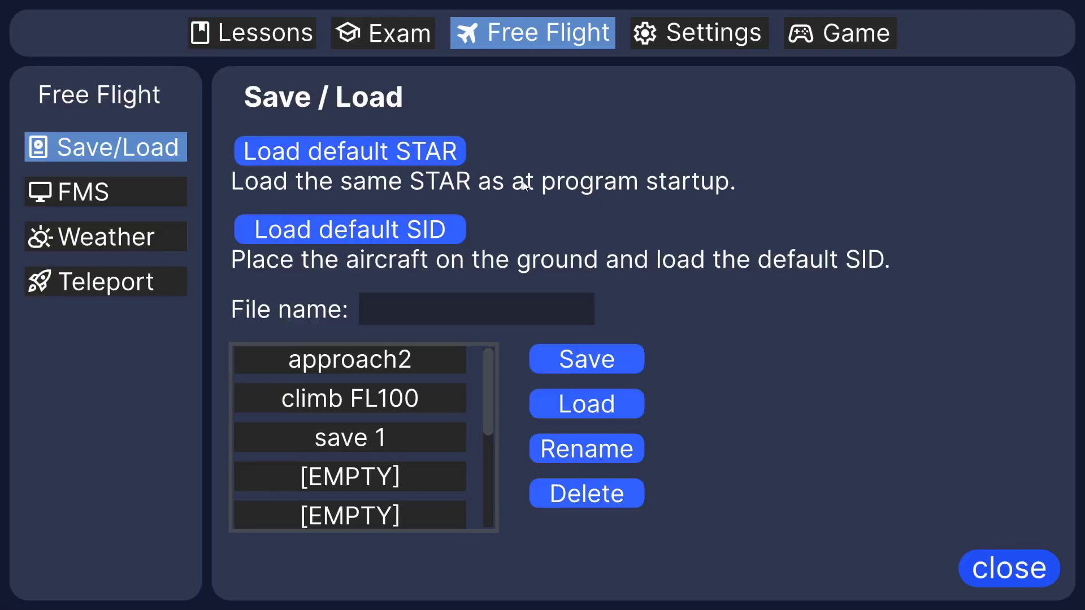
{"action": "left_click", "coordinate": [178, 193]}
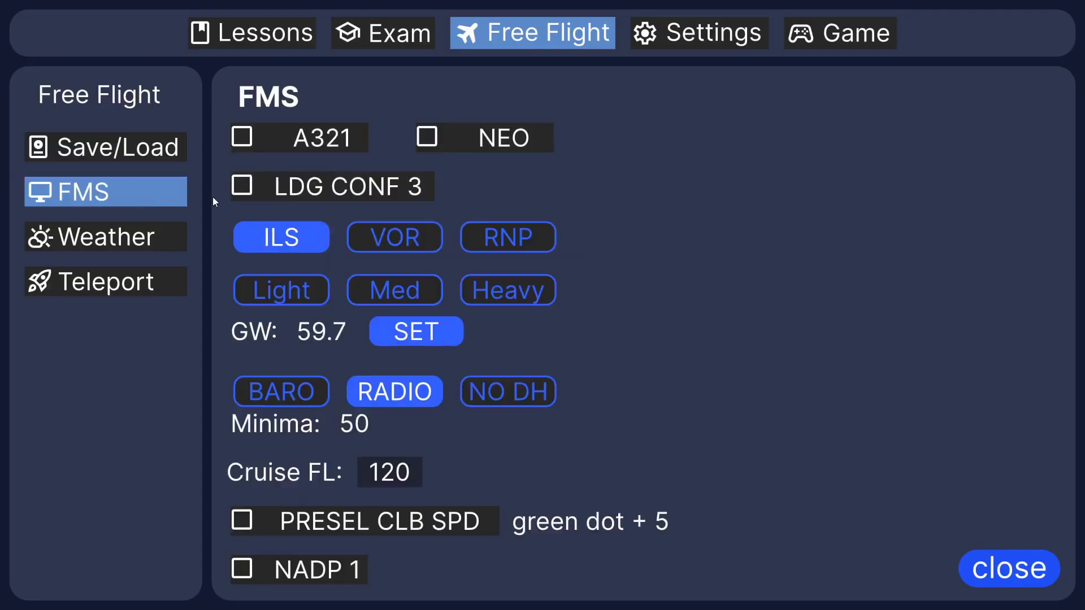
{"action": "left_click", "coordinate": [429, 139]}
{"action": "left_click", "coordinate": [1036, 575]}
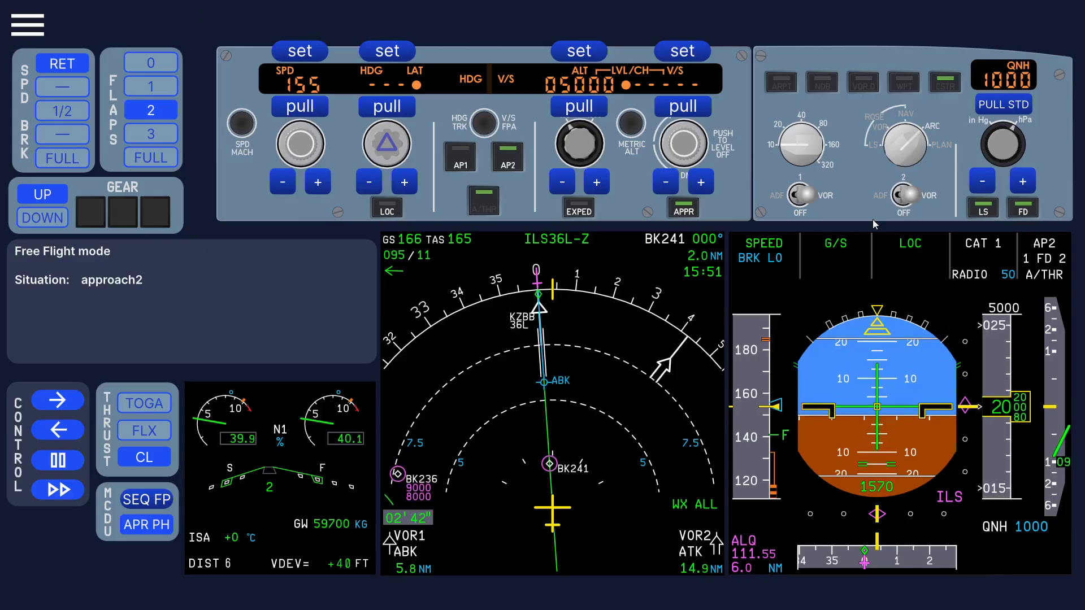
{"action": "left_click", "coordinate": [24, 26]}
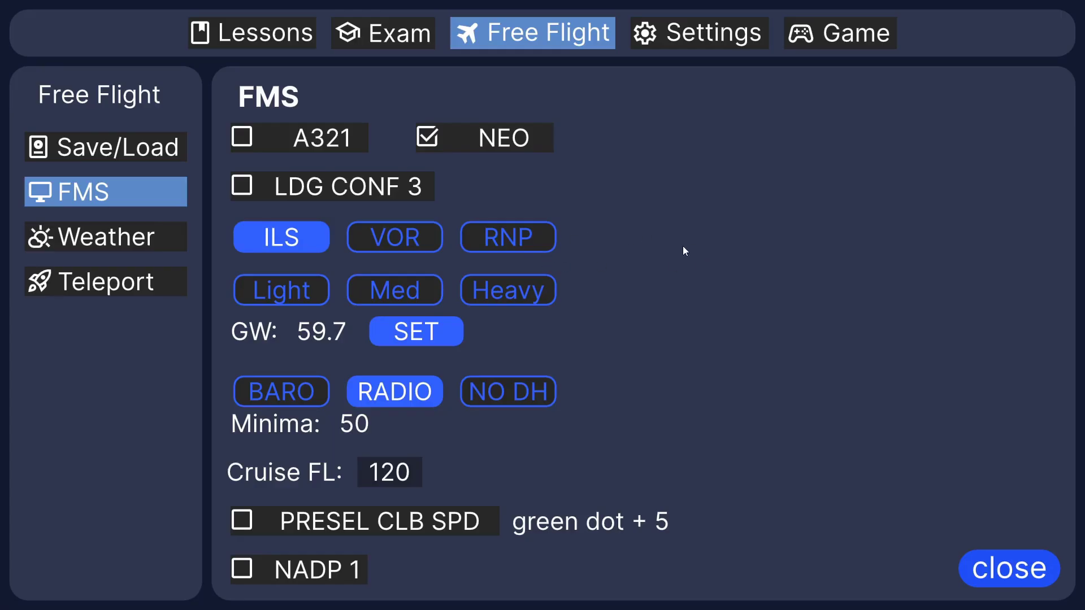
Toggle ISA DEV off and back on in the Weather settings, then go to the Teleport page
{"action": "left_click", "coordinate": [86, 238]}
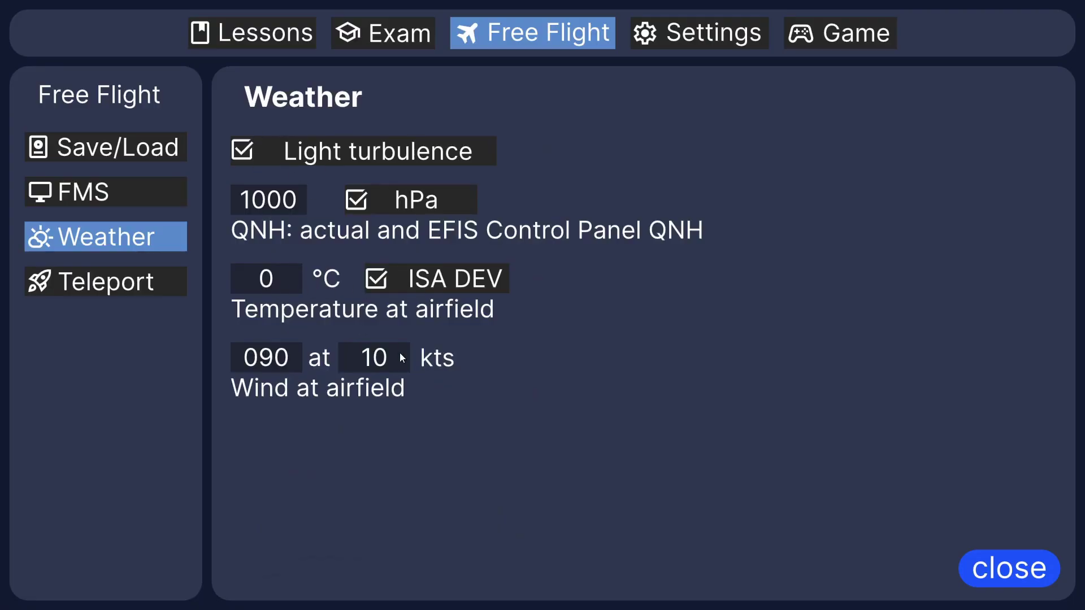
{"action": "left_click", "coordinate": [374, 283]}
{"action": "left_click", "coordinate": [376, 281]}
{"action": "left_click", "coordinate": [105, 289]}
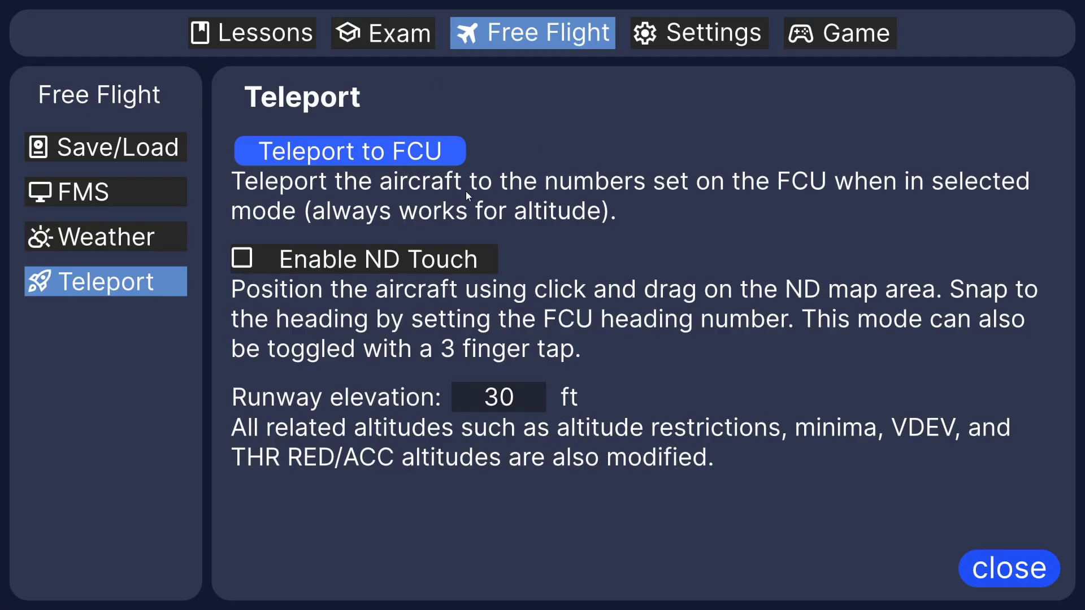
Load the default STAR arrival and show the ILS localizer and glide slope scales
{"action": "left_click", "coordinate": [151, 150]}
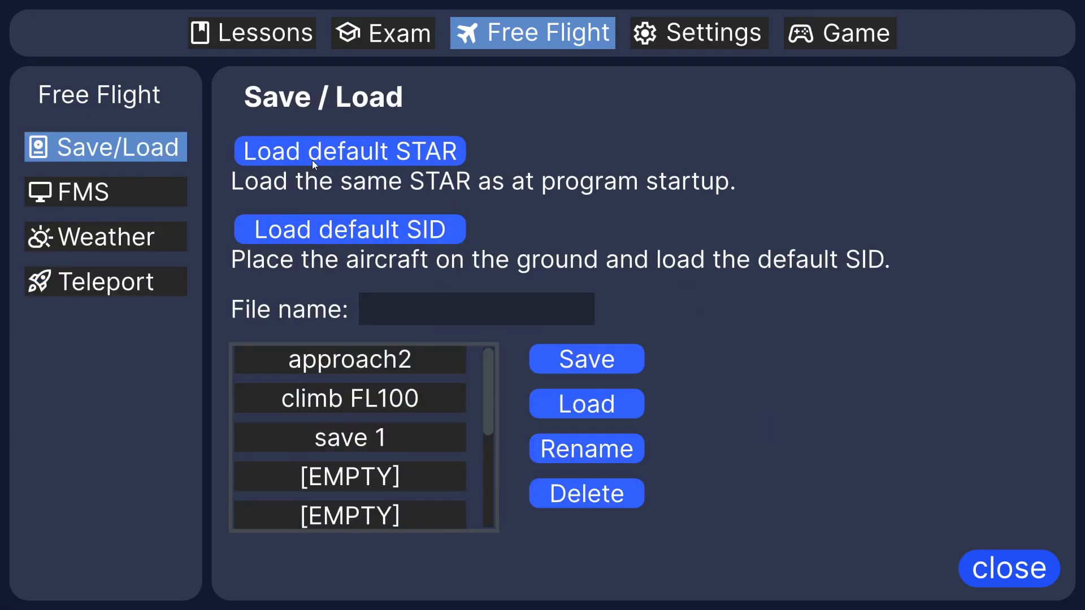
{"action": "left_click", "coordinate": [372, 154]}
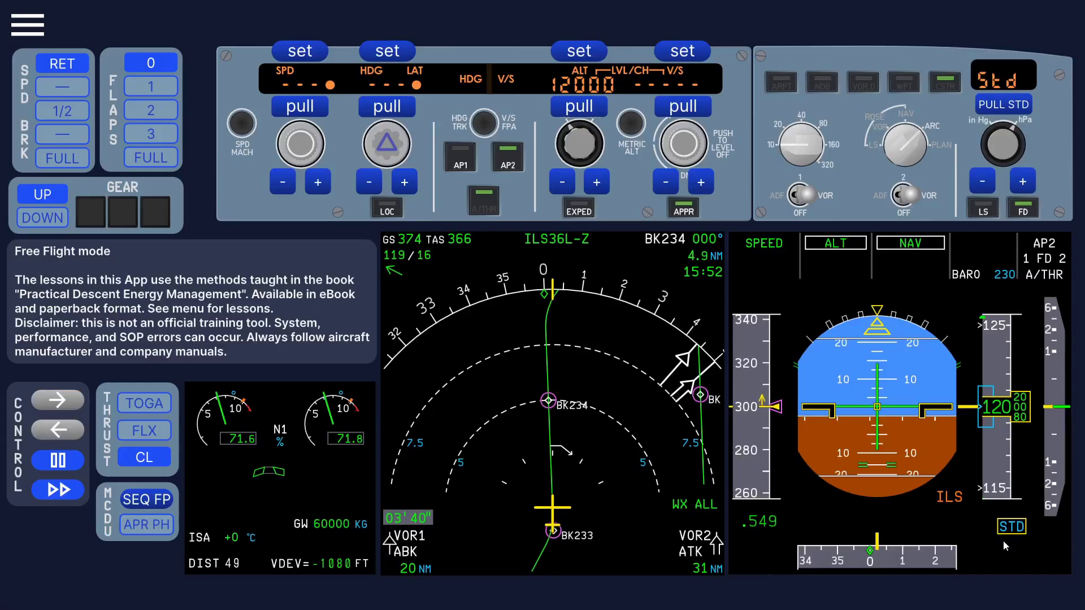
{"action": "left_click", "coordinate": [984, 211]}
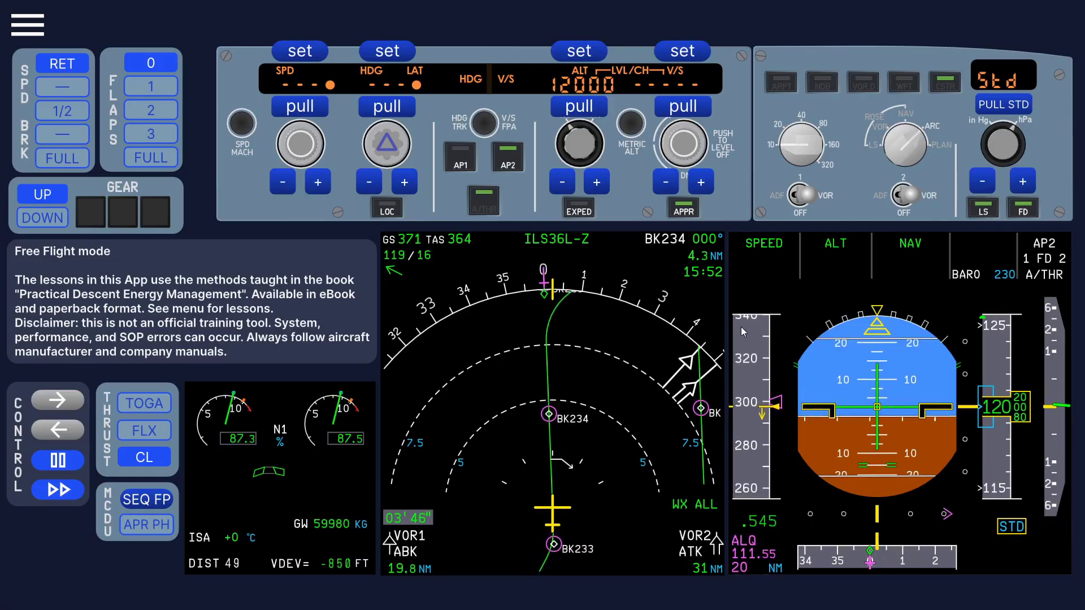
Teleport the aircraft to the FCU targets, then raise the FCU altitude to 16000 ft and teleport again
{"action": "left_click", "coordinate": [33, 33]}
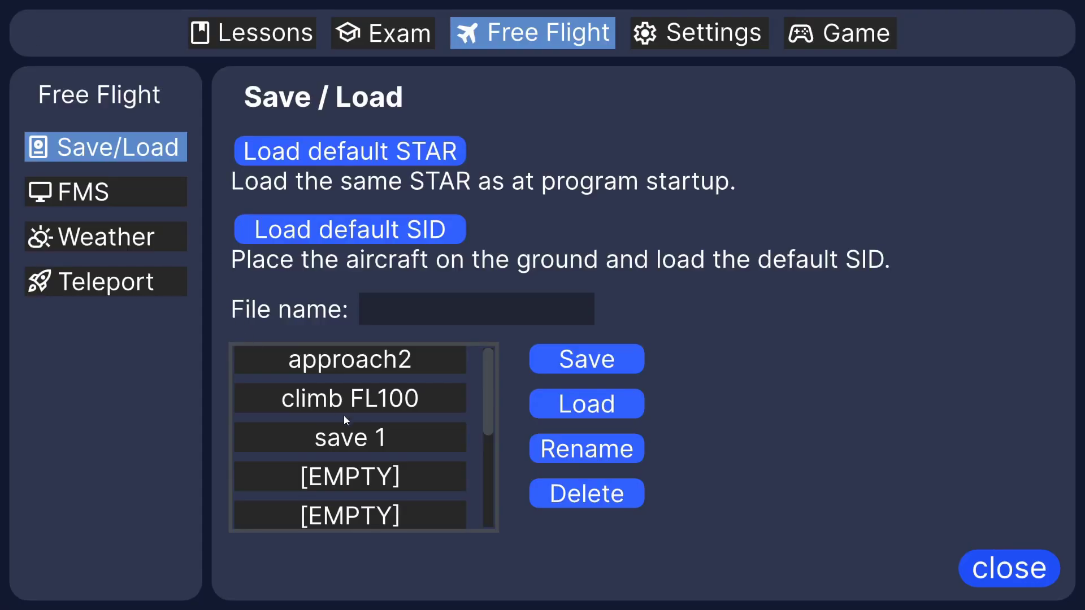
{"action": "left_click", "coordinate": [121, 291]}
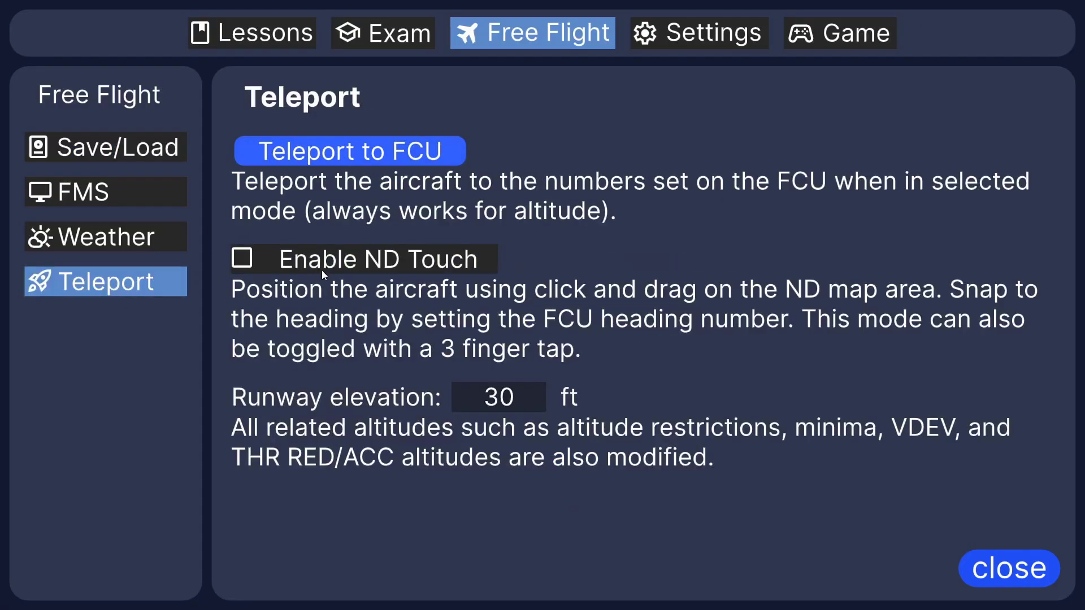
{"action": "left_click", "coordinate": [364, 153]}
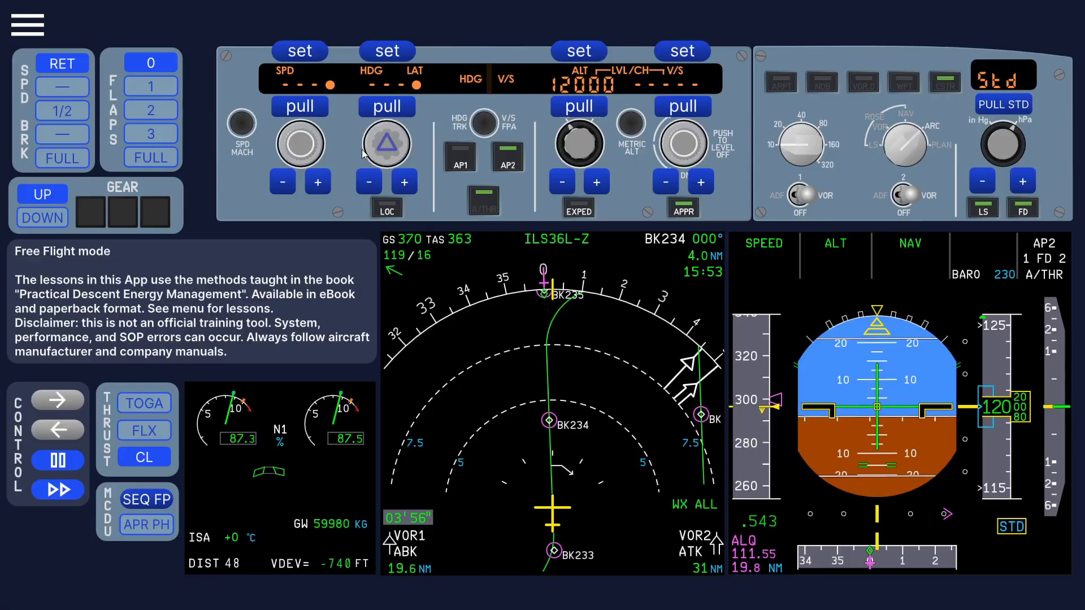
{"action": "left_click_drag", "start_coordinate": [597, 167], "coordinate": [557, 96]}
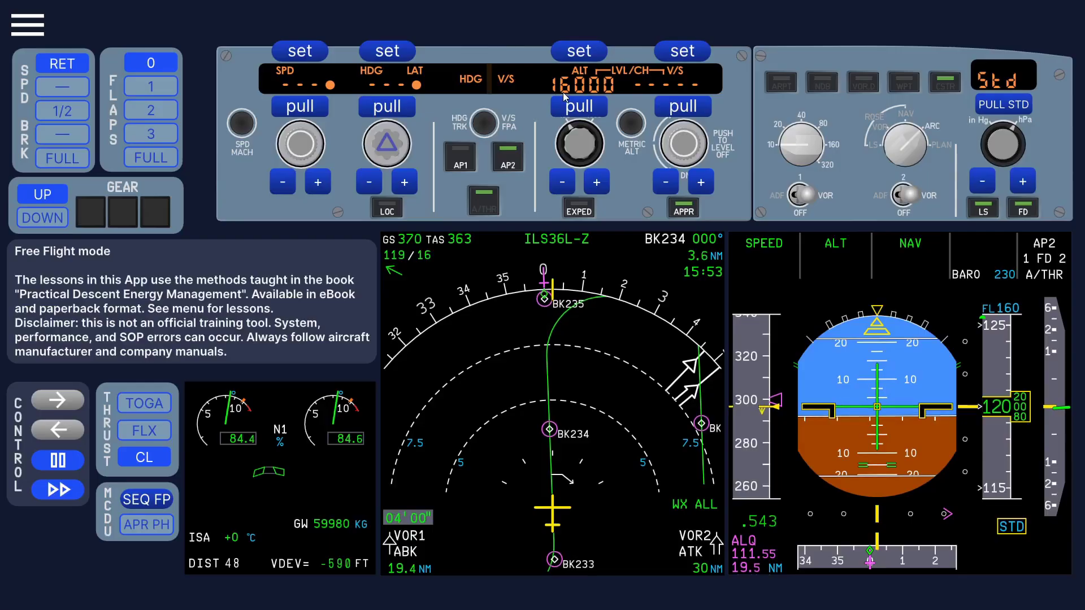
{"action": "left_click", "coordinate": [27, 24]}
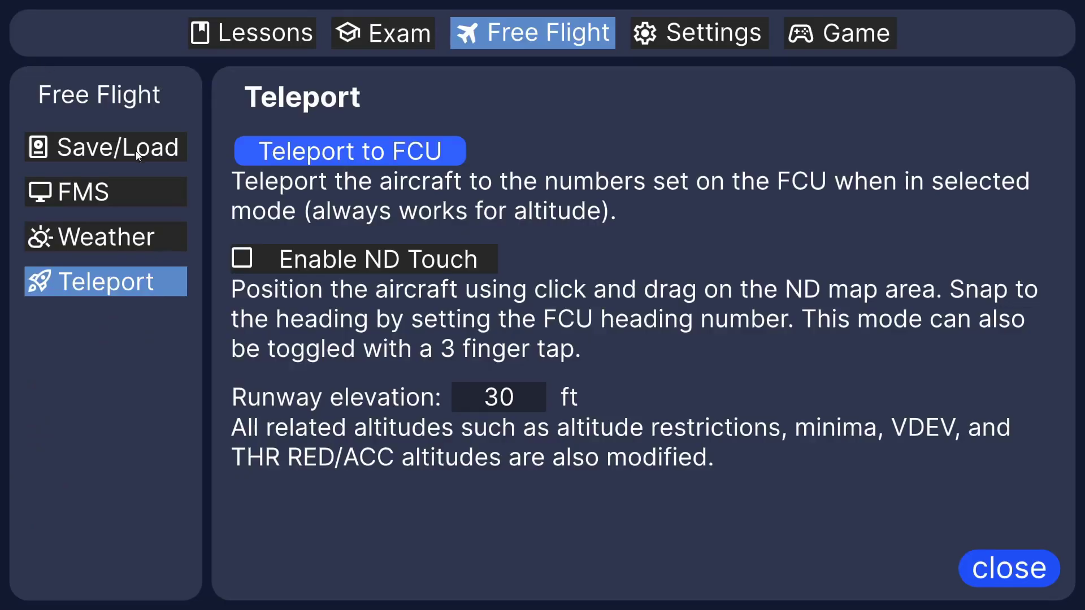
{"action": "left_click", "coordinate": [339, 151]}
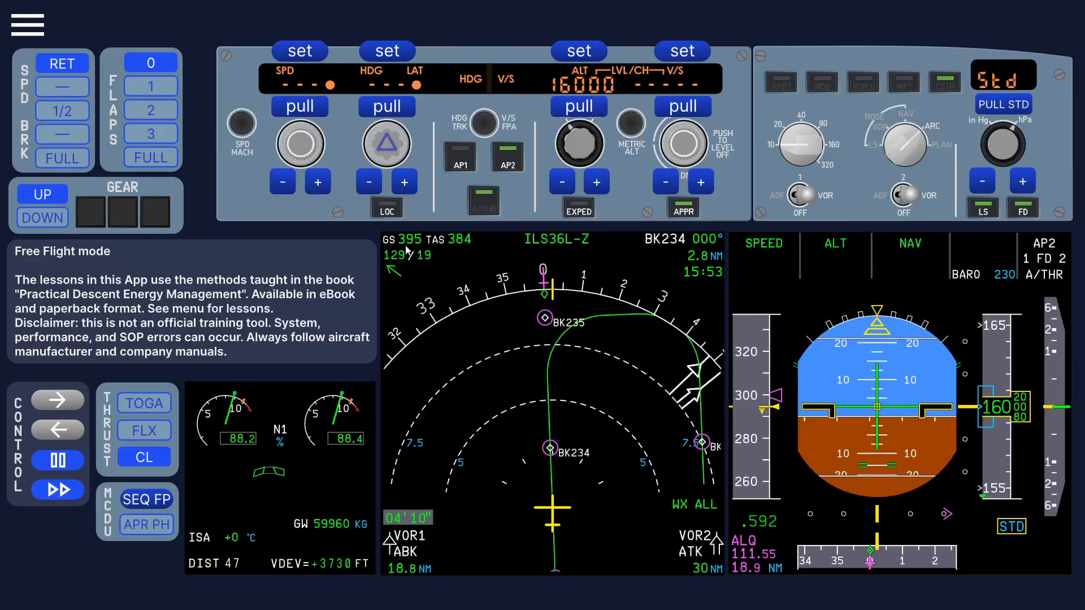
{"action": "left_click", "coordinate": [39, 26]}
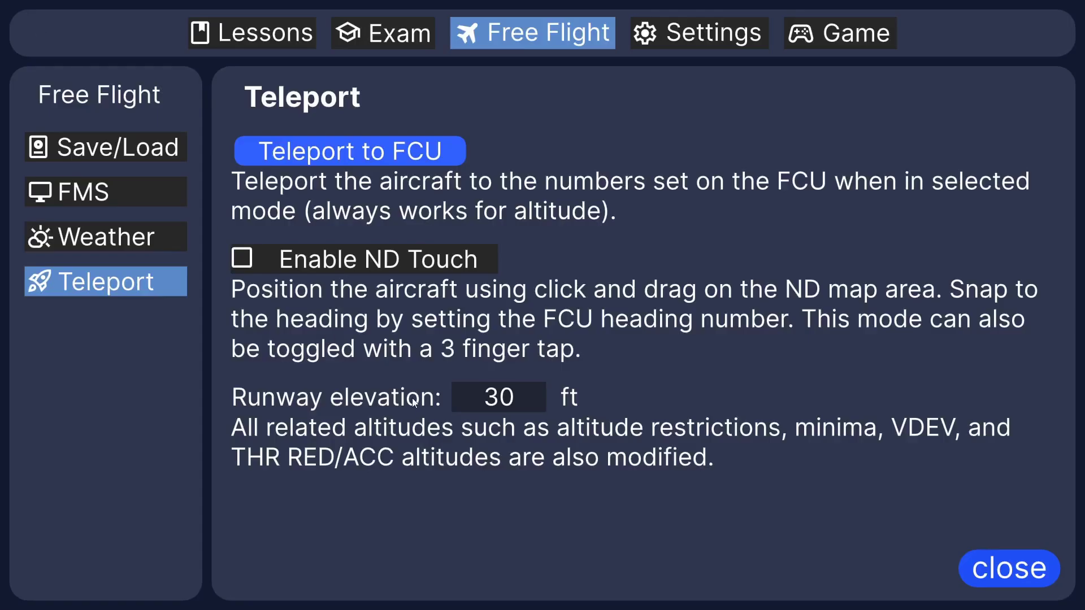
Enable ND Touch, drag the aircraft across the ND map, and set the selected heading to 055
{"action": "left_click", "coordinate": [327, 271]}
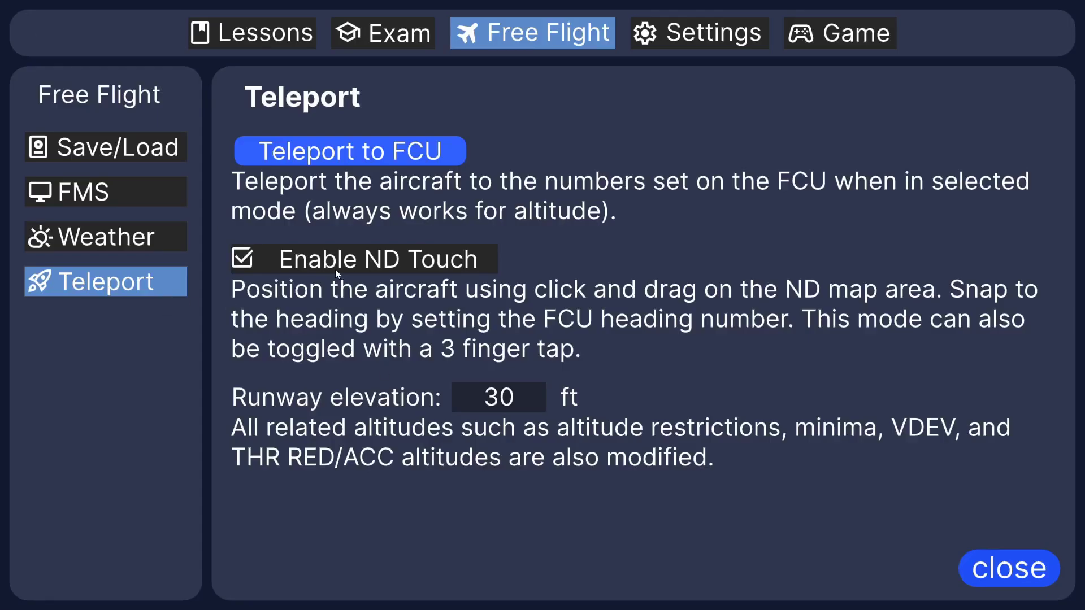
{"action": "left_click", "coordinate": [1015, 572]}
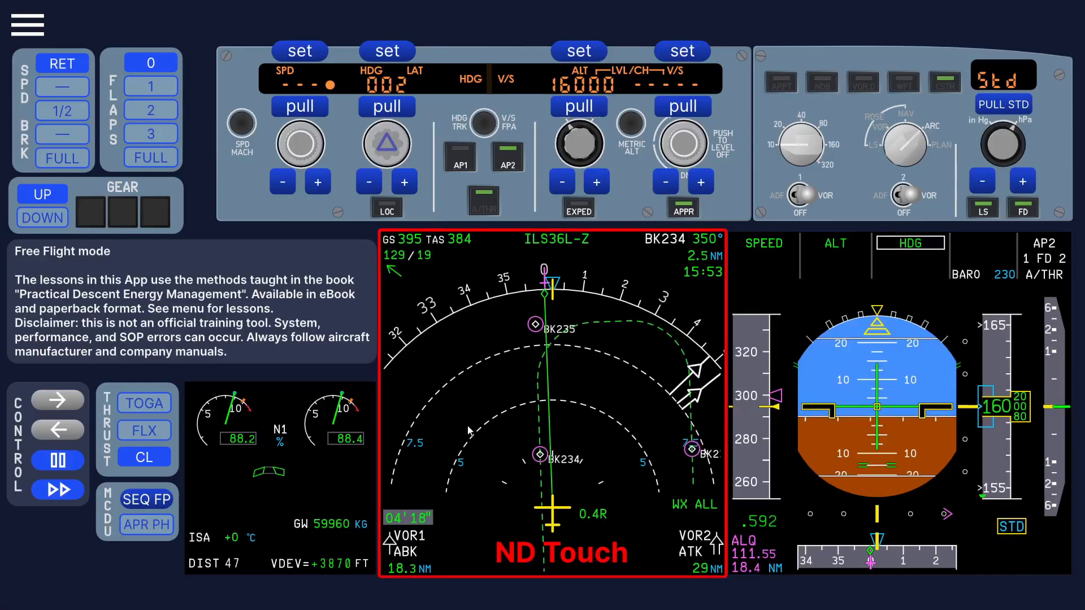
{"action": "left_click_drag", "start_coordinate": [468, 431], "coordinate": [410, 160]}
{"action": "left_click_drag", "start_coordinate": [405, 191], "coordinate": [415, 83]}
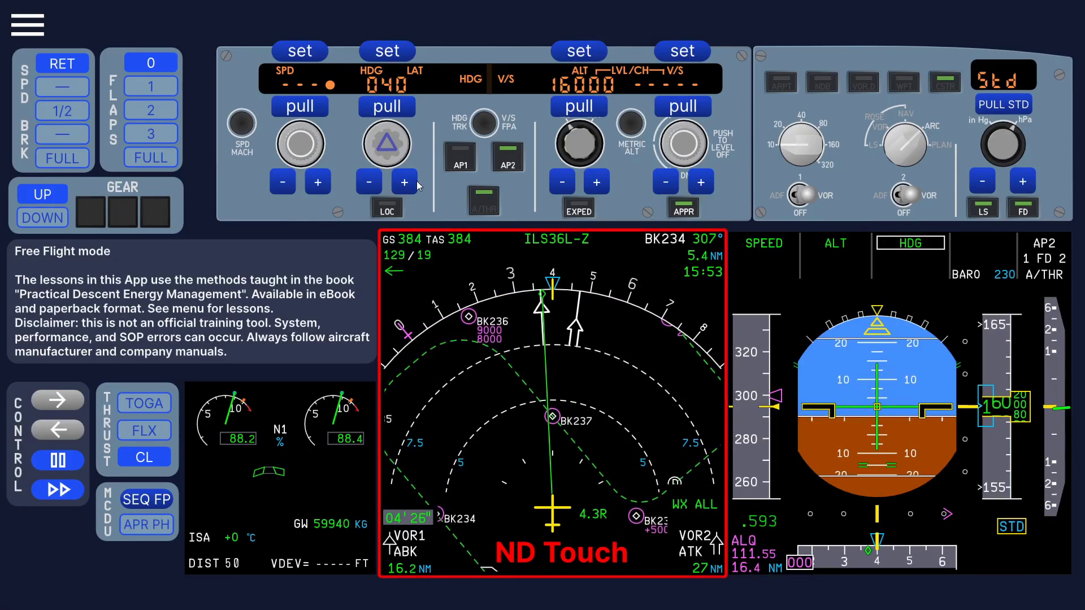
{"action": "left_click_drag", "start_coordinate": [410, 185], "coordinate": [410, 185]}
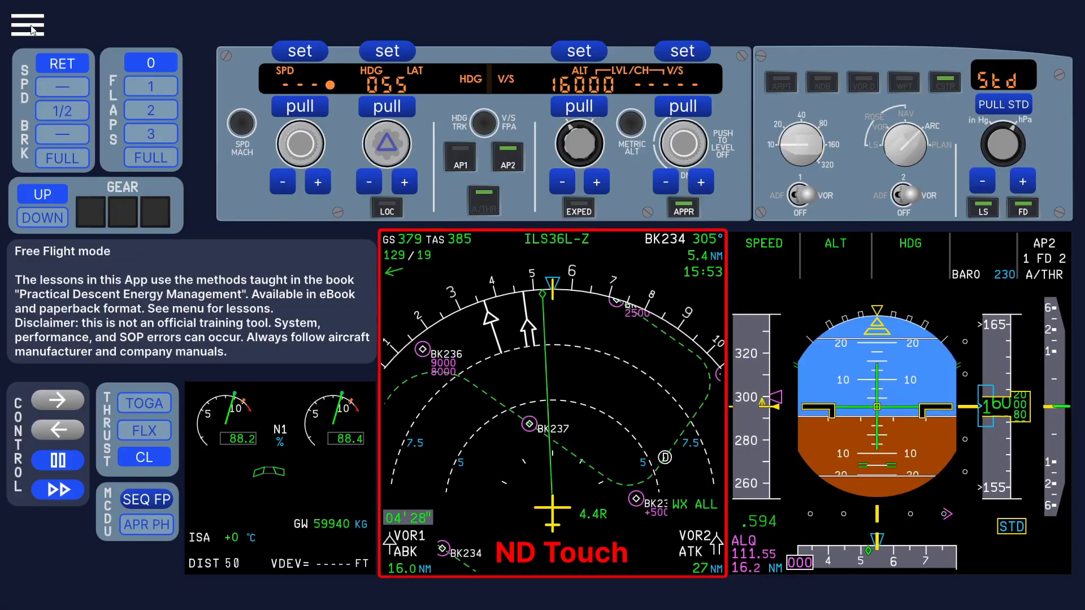
Reload the default STAR arrival with ILS scales shown and bring up the Save/Load page
{"action": "key", "text": "Escape"}
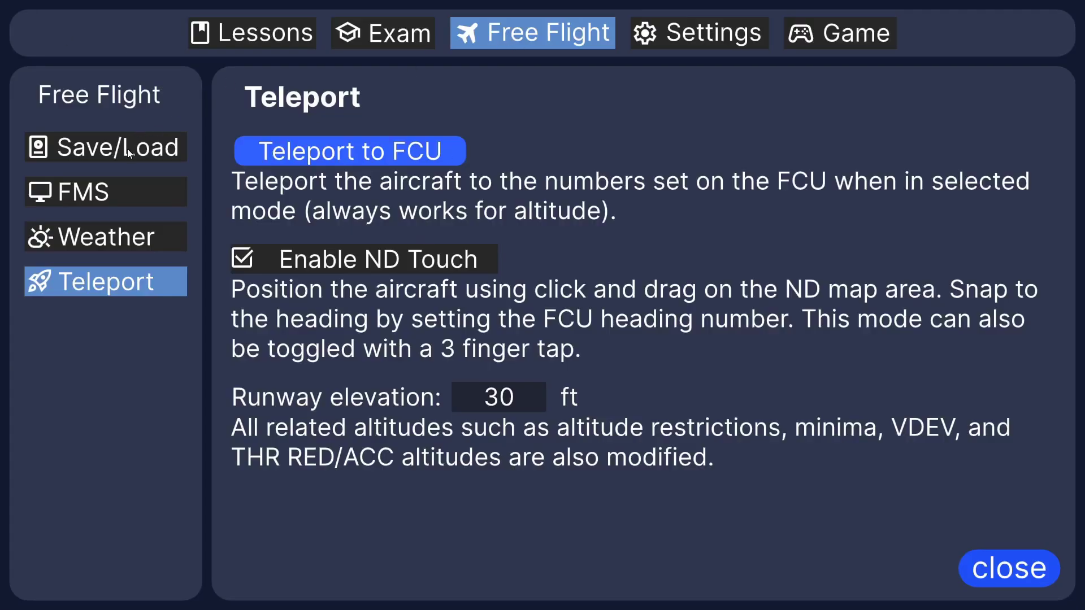
{"action": "left_click", "coordinate": [127, 148]}
{"action": "left_click", "coordinate": [413, 158]}
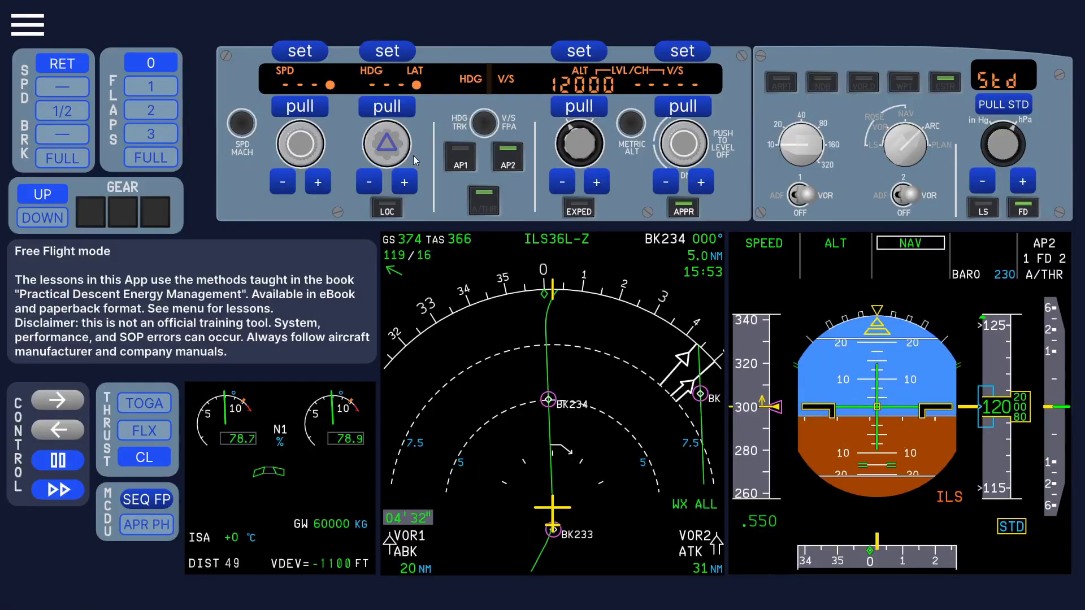
{"action": "left_click", "coordinate": [977, 212]}
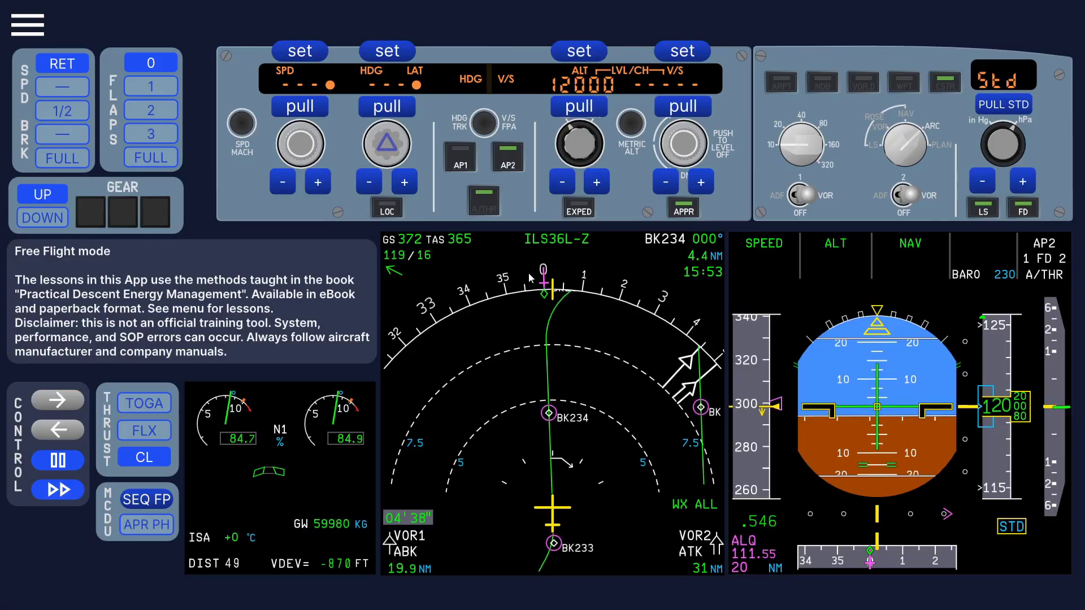
{"action": "left_click", "coordinate": [29, 27]}
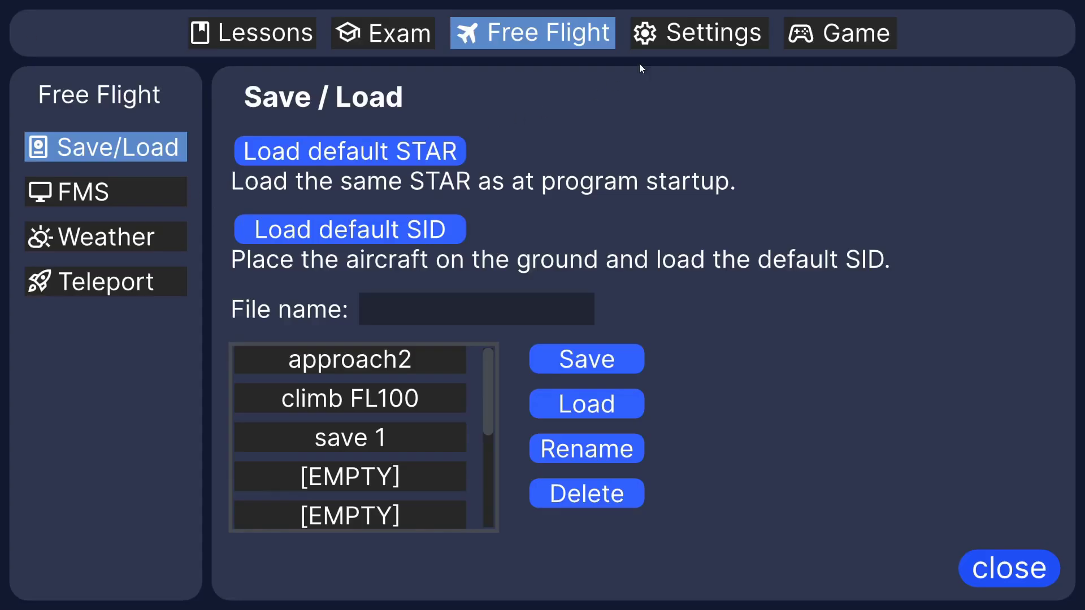
Turn off the FCU countdown timer in the Flight Sim settings and return to the cockpit
{"action": "left_click", "coordinate": [683, 36]}
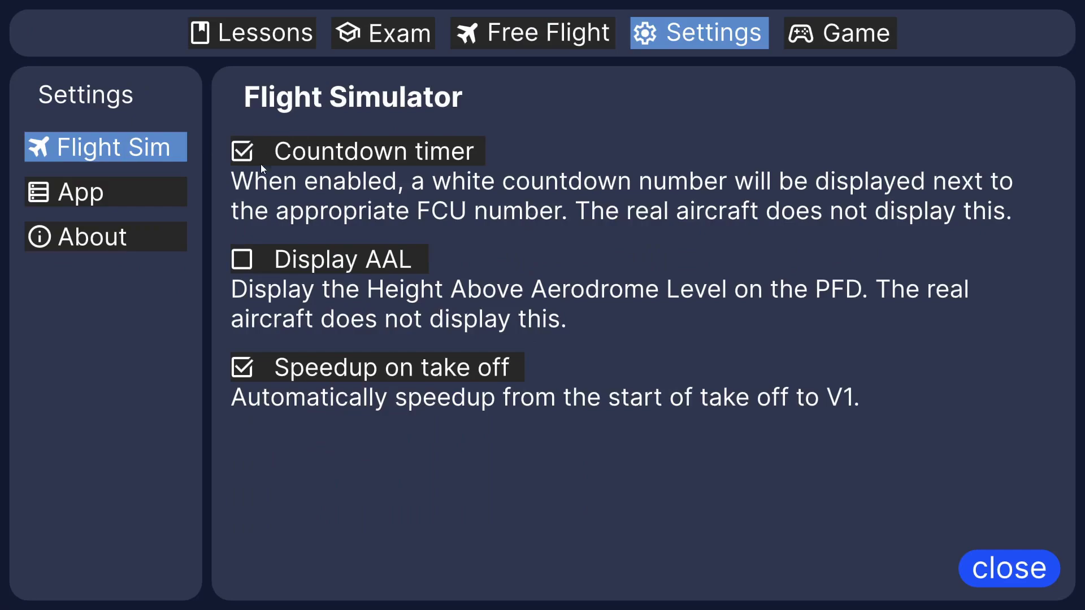
{"action": "left_click", "coordinate": [1017, 574]}
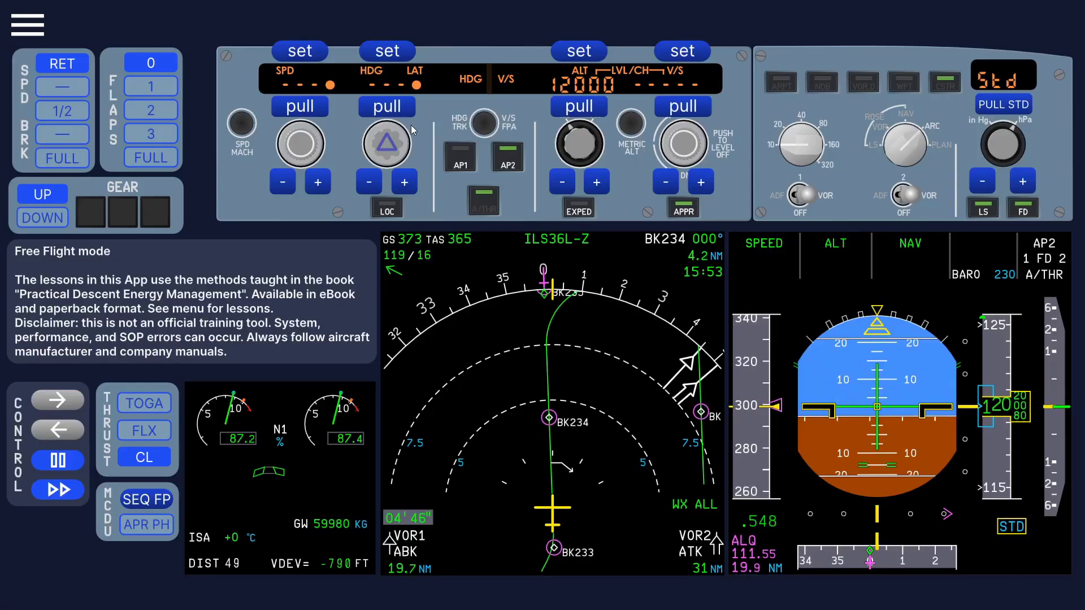
{"action": "mouse_move", "coordinate": [372, 88]}
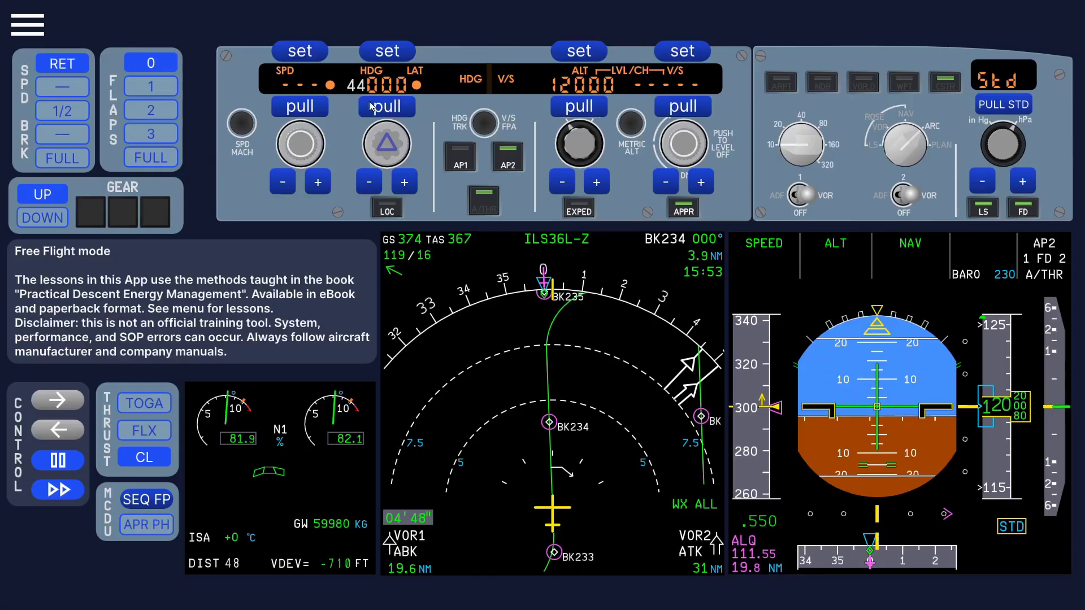
{"action": "scroll", "coordinate": [371, 88], "scroll_direction": "down", "scroll_amount": 2}
{"action": "scroll", "coordinate": [370, 87], "scroll_direction": "down", "scroll_amount": 2}
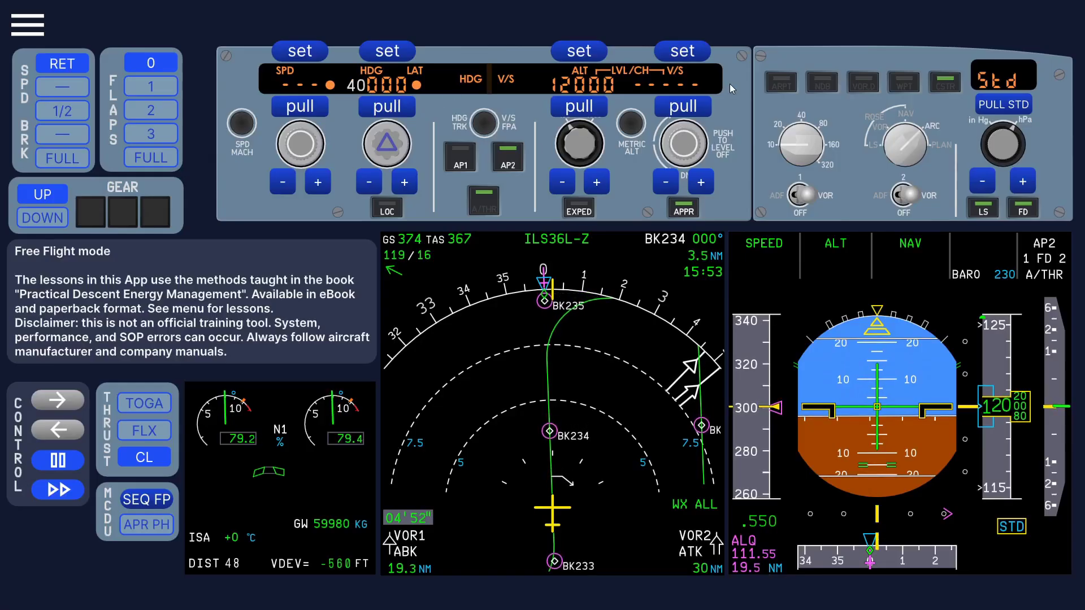
{"action": "scroll", "coordinate": [363, 86], "scroll_direction": "down", "scroll_amount": 2}
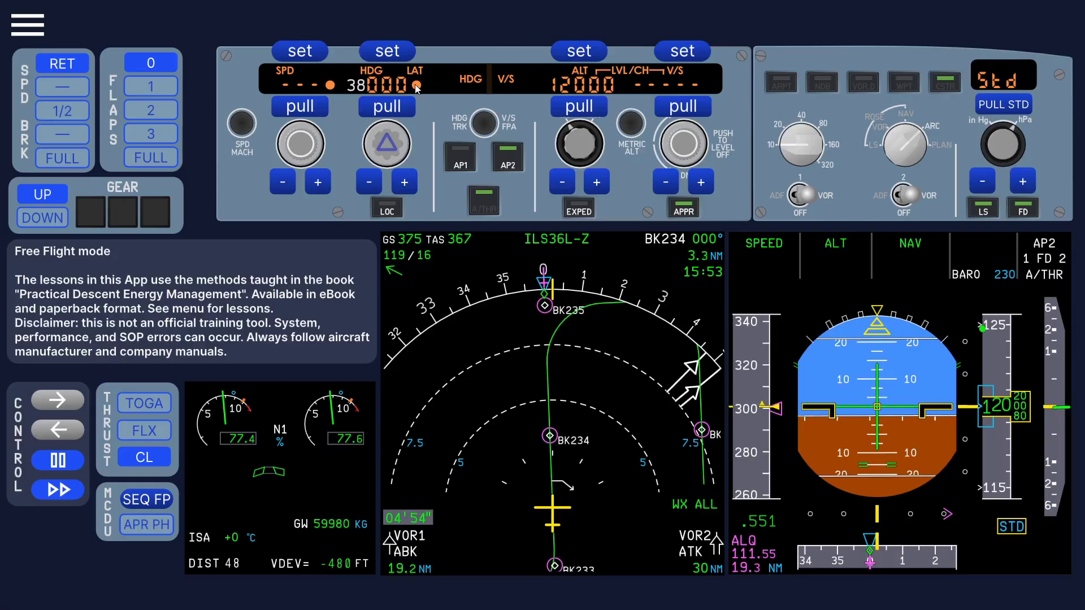
{"action": "scroll", "coordinate": [362, 86], "scroll_direction": "down", "scroll_amount": 2}
{"action": "left_click", "coordinate": [43, 28]}
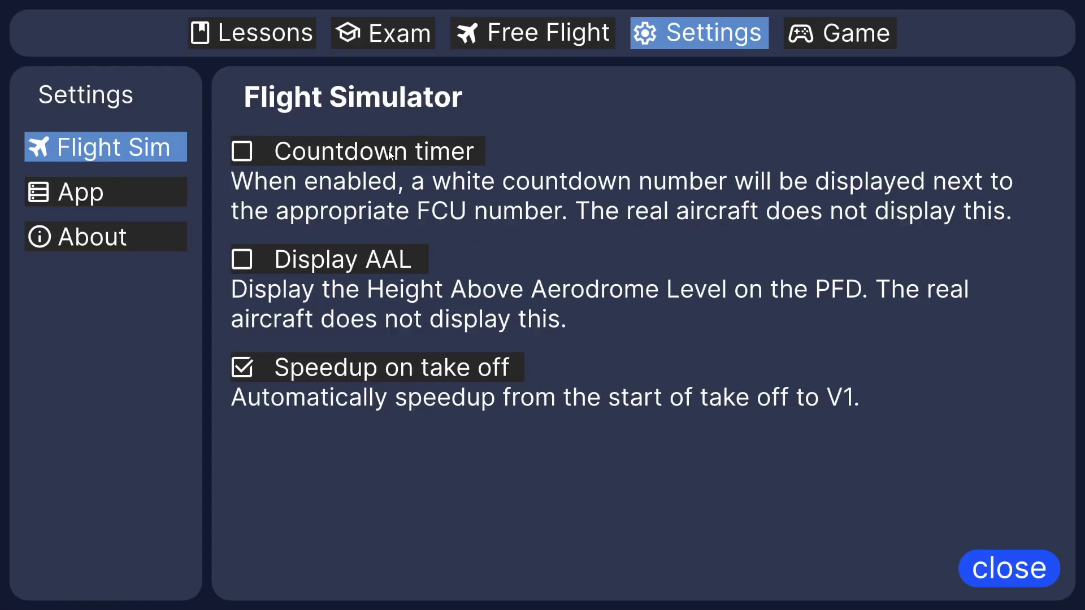
{"action": "left_click", "coordinate": [976, 586]}
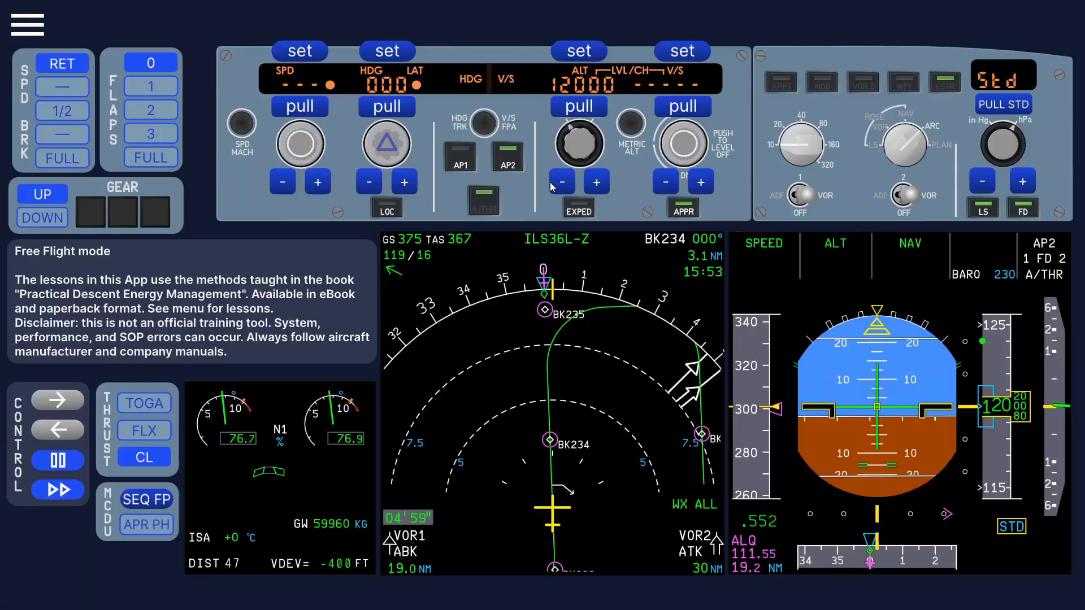
{"action": "left_click", "coordinate": [51, 33]}
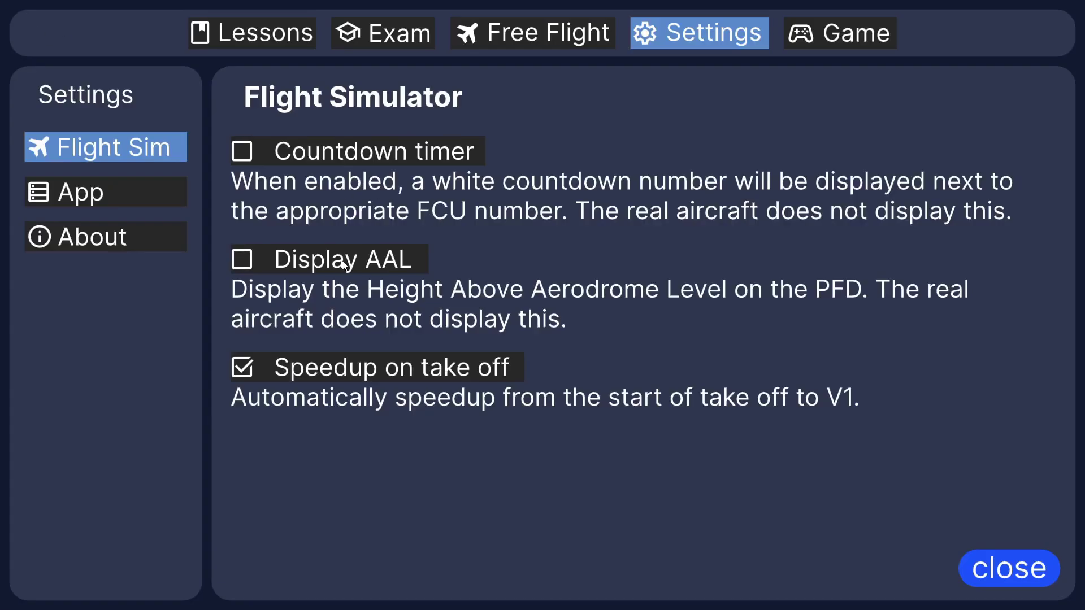
{"action": "left_click", "coordinate": [1020, 571]}
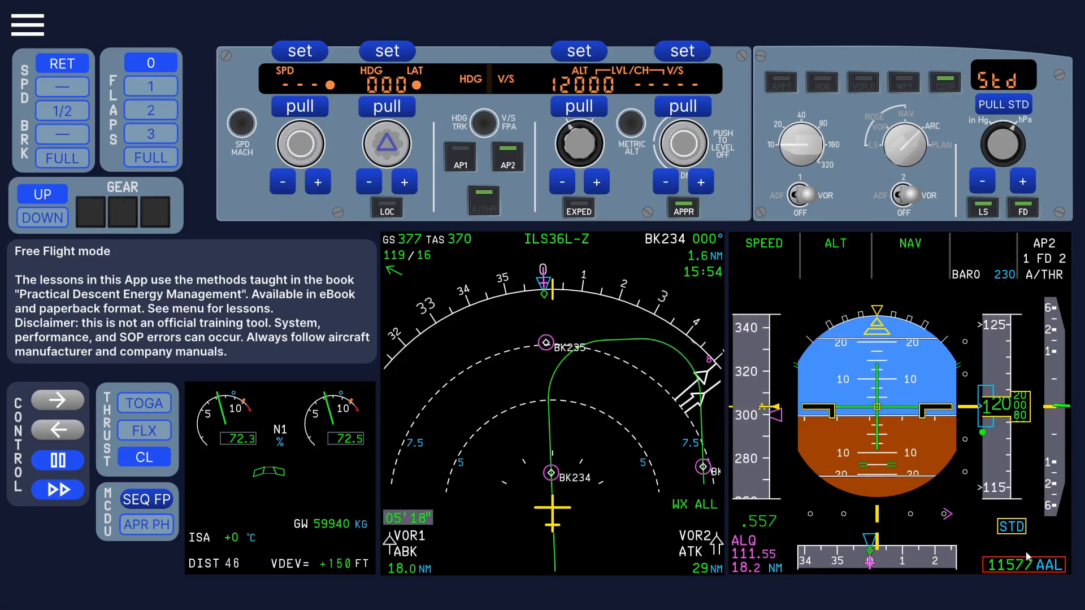
Look over the App settings and About pages, then close the menu
{"action": "left_click", "coordinate": [41, 33]}
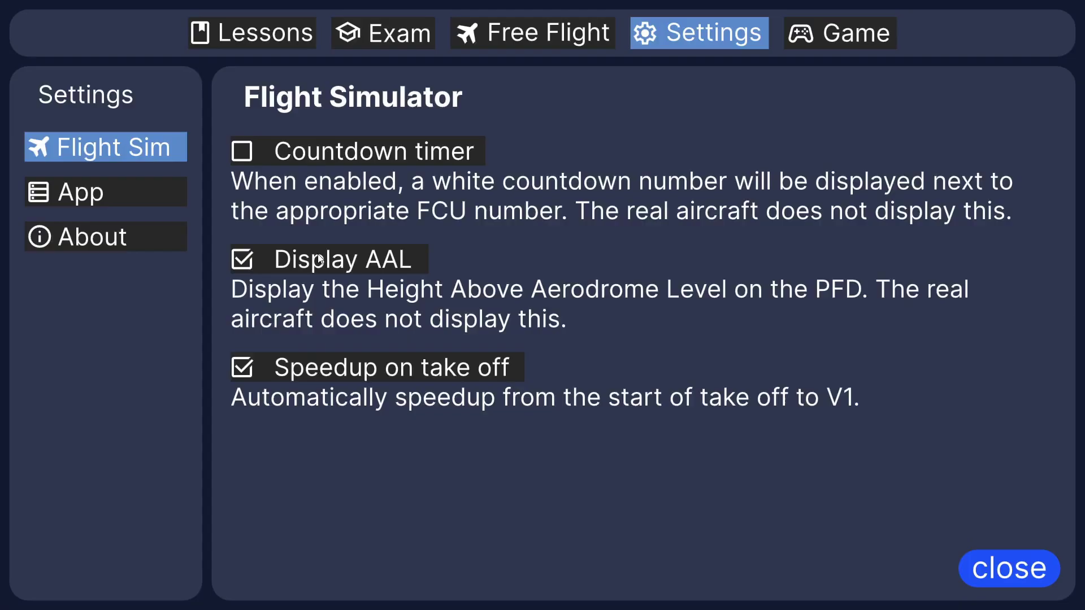
{"action": "left_click", "coordinate": [142, 196]}
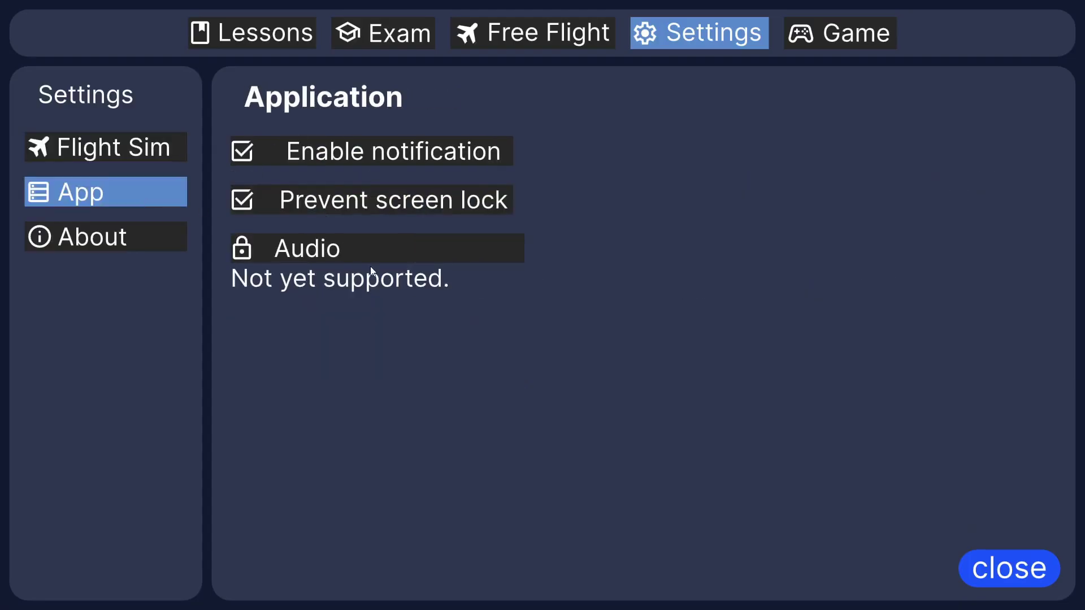
{"action": "left_click", "coordinate": [125, 239]}
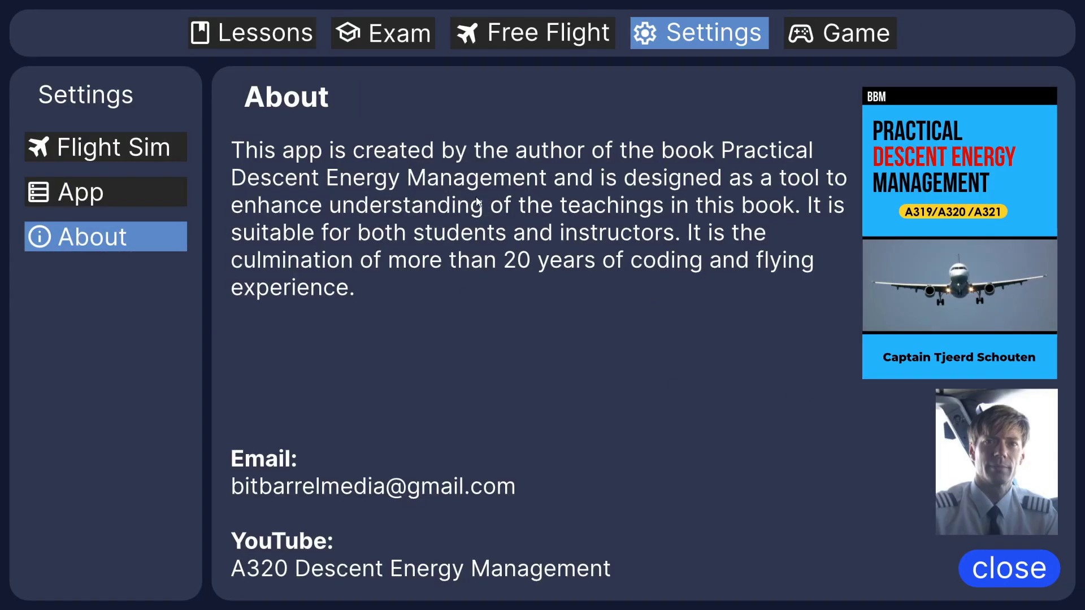
{"action": "key", "text": "Escape"}
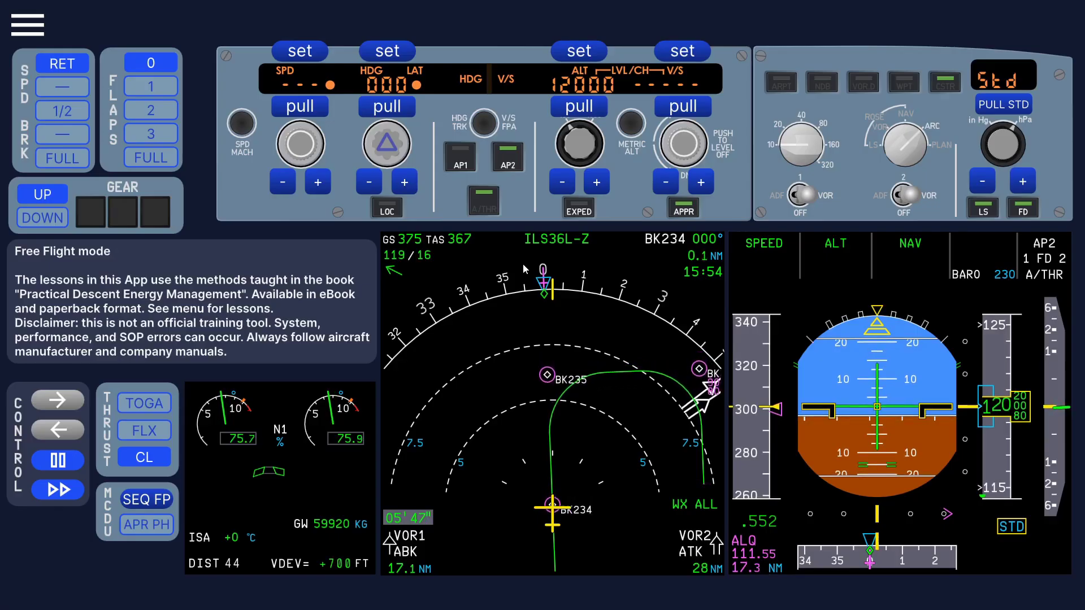
Load the approach2 saved situation from the Save/Load page
{"action": "key", "text": "Escape"}
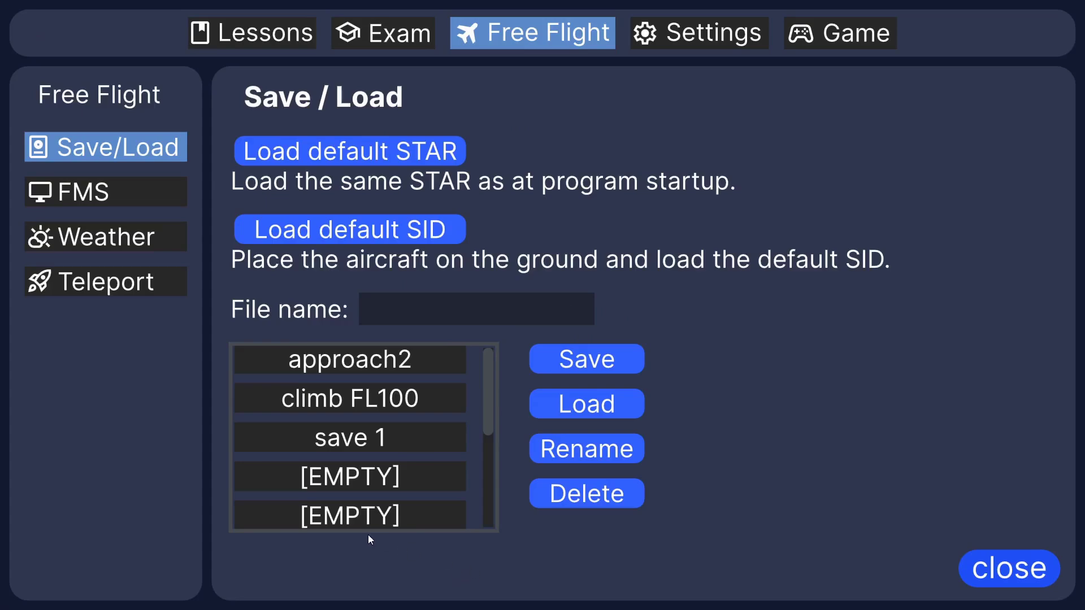
{"action": "left_click", "coordinate": [392, 362]}
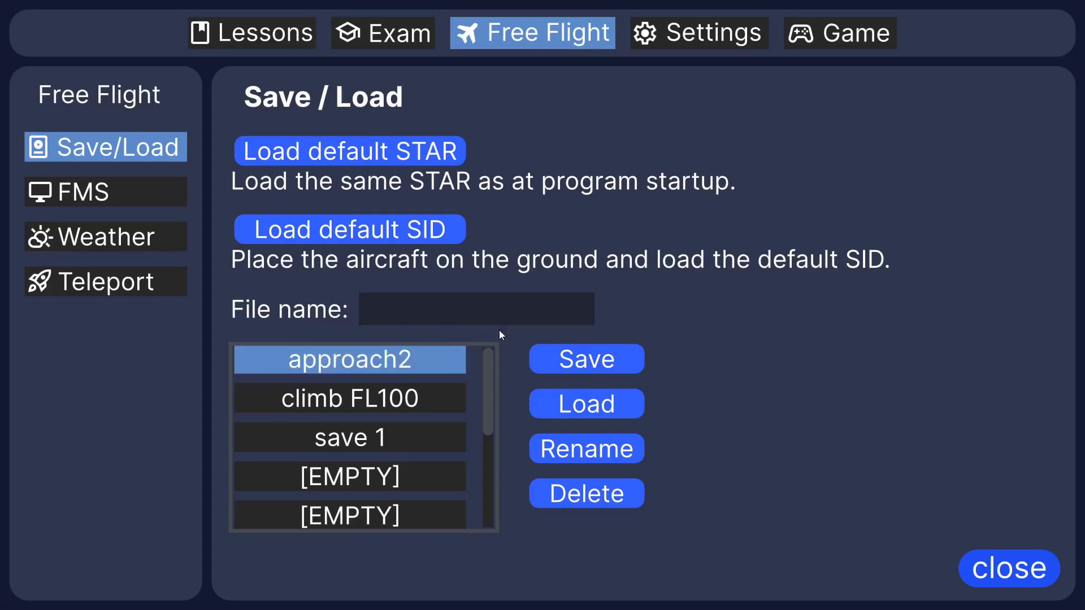
{"action": "left_click", "coordinate": [609, 408]}
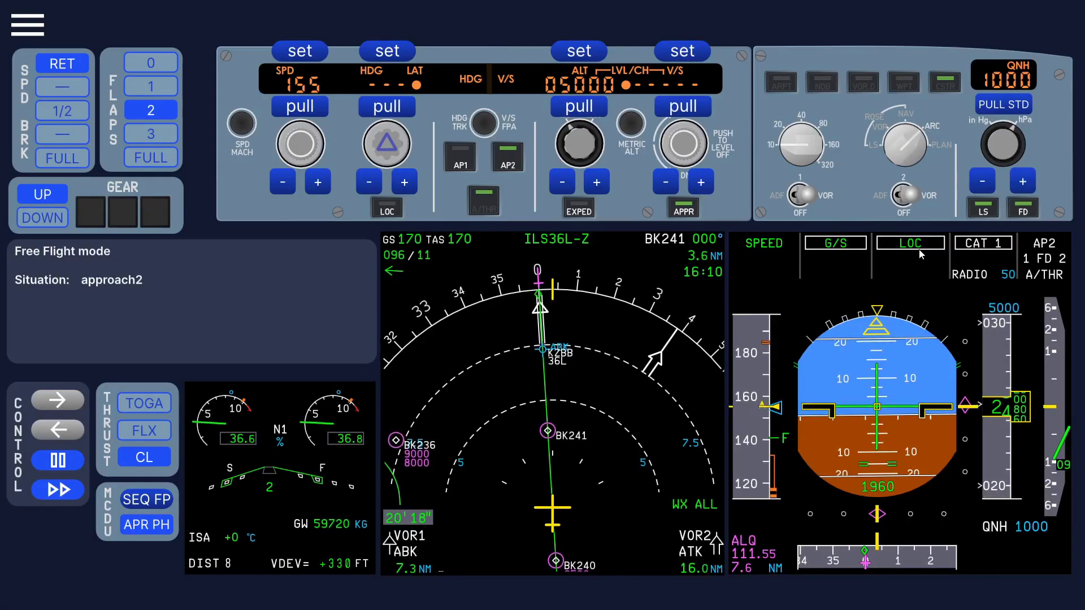
Level off at V/S 0, start an open climb toward 8000 ft, then level off at V/S 0 again
{"action": "left_click", "coordinate": [683, 144]}
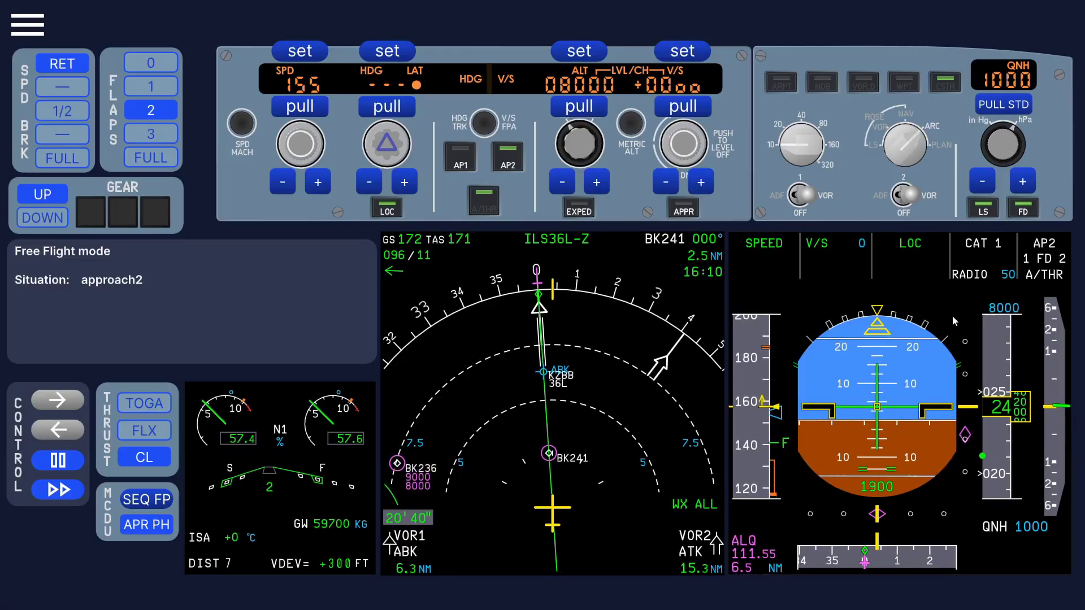
{"action": "left_click", "coordinate": [587, 111]}
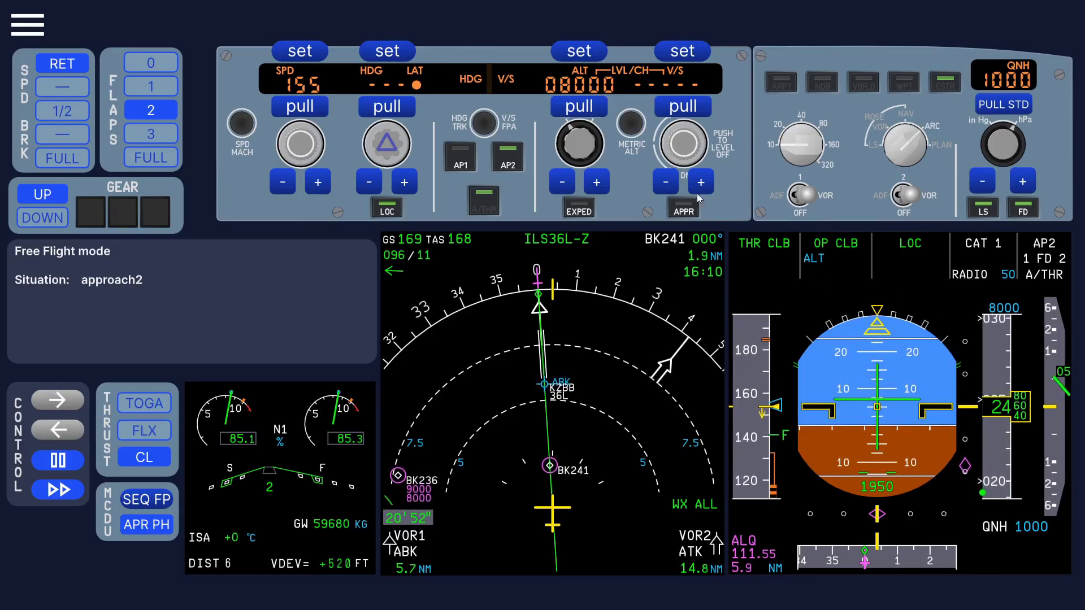
{"action": "left_click", "coordinate": [683, 145]}
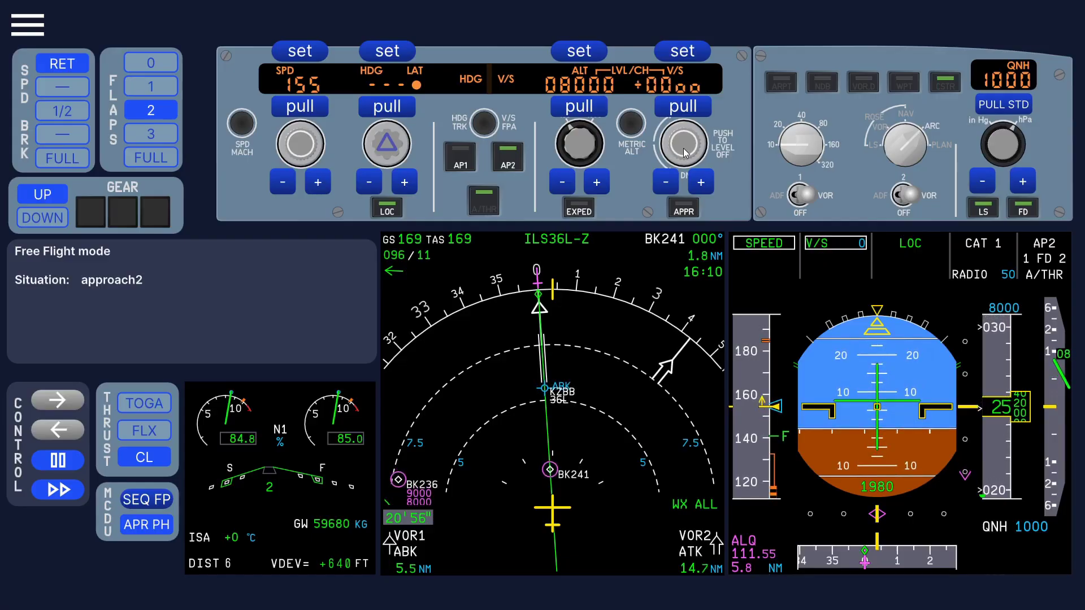